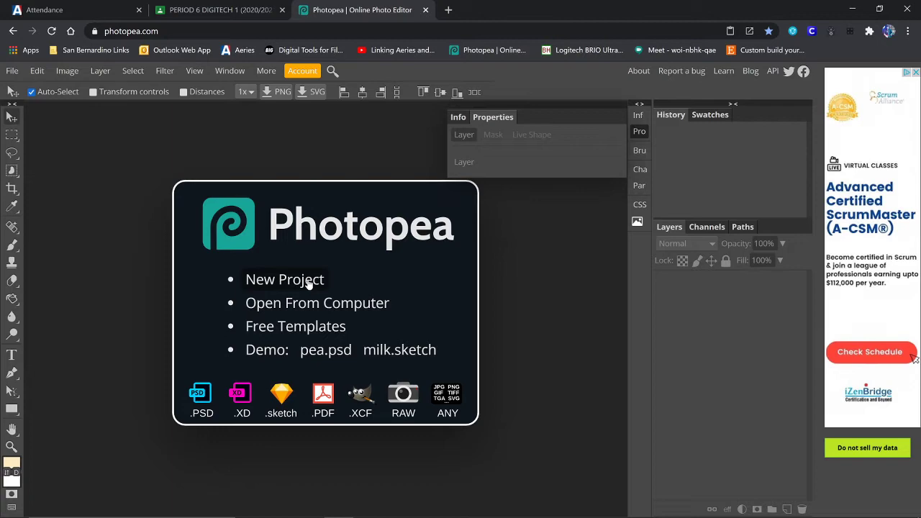
Set up a new project from the Ledger 11x17 in preset, swapped to 17 x 11 in landscape at 300 DPI.
{"action": "left_click", "coordinate": [309, 283]}
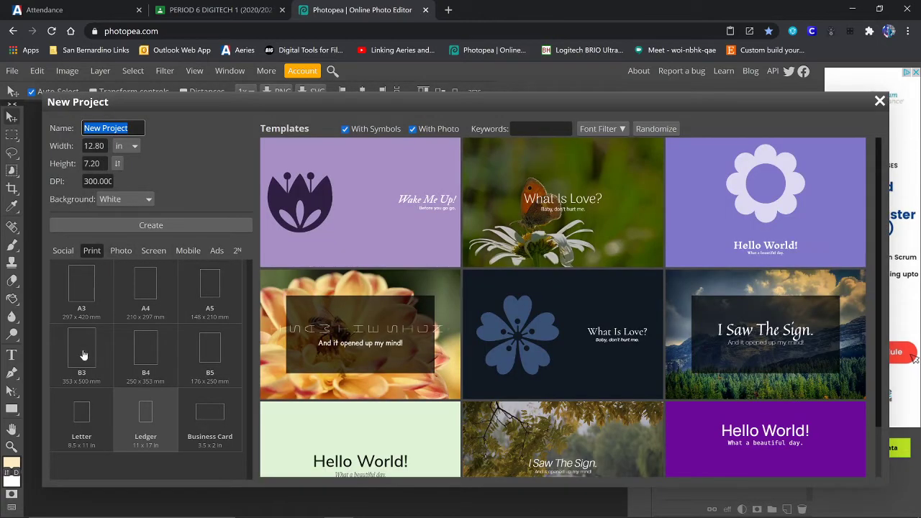
{"action": "left_click", "coordinate": [142, 432]}
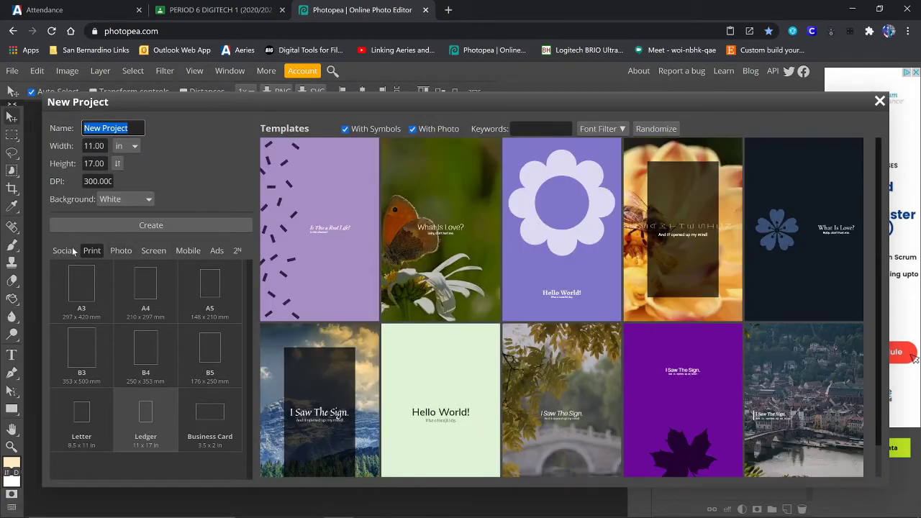
{"action": "left_click", "coordinate": [96, 257]}
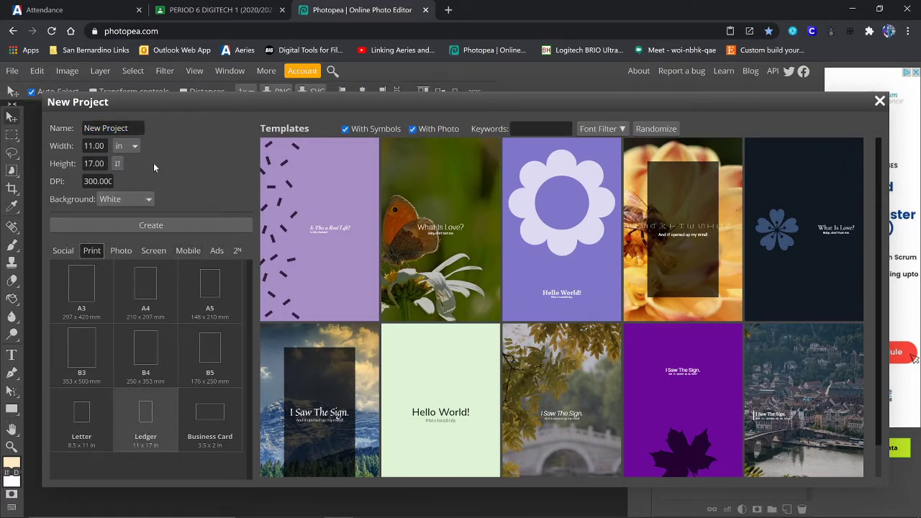
{"action": "left_click", "coordinate": [117, 164]}
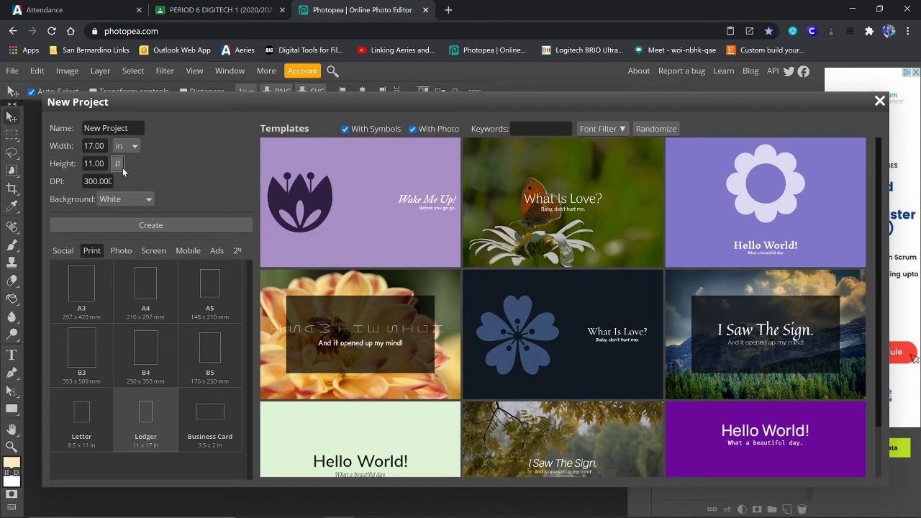
Create the document and set the foreground colour to light peach (fee7cd).
{"action": "left_click", "coordinate": [150, 223]}
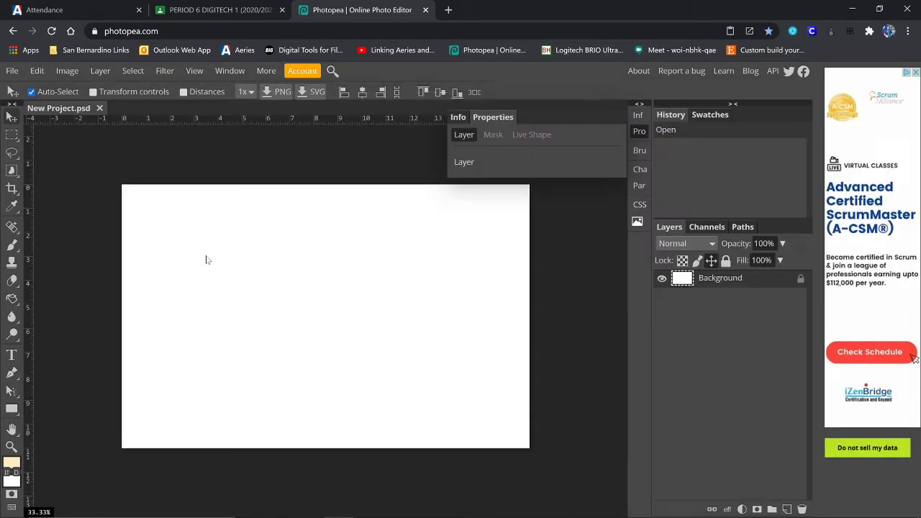
{"action": "key", "text": "d"}
{"action": "left_click", "coordinate": [10, 465]}
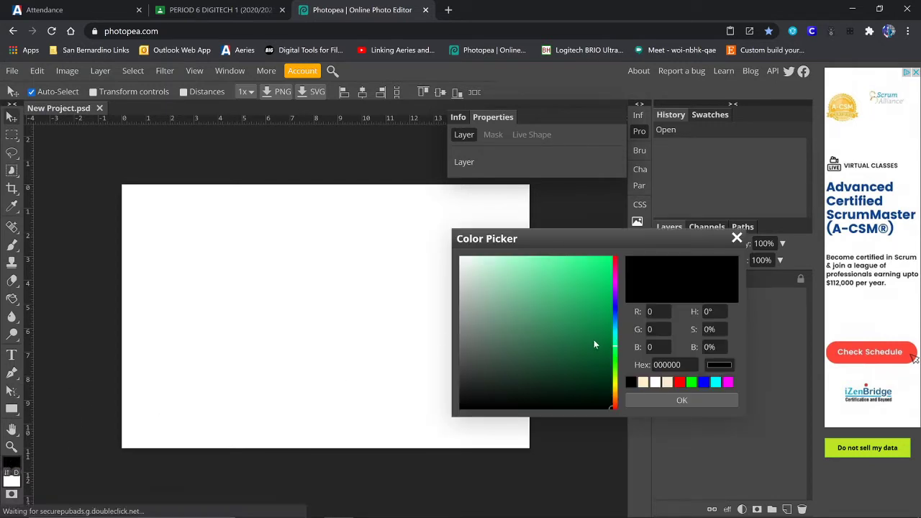
{"action": "left_click", "coordinate": [617, 393]}
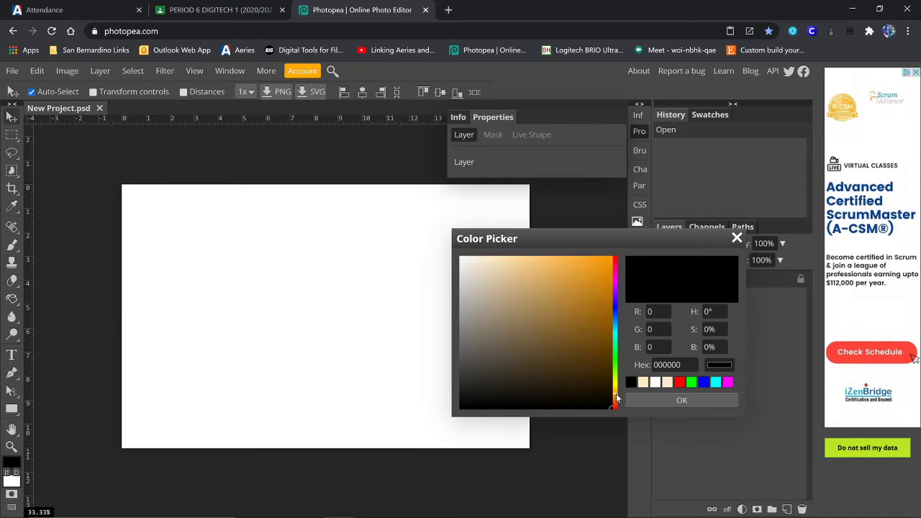
{"action": "left_click", "coordinate": [616, 401]}
{"action": "left_click_drag", "start_coordinate": [616, 401], "coordinate": [616, 400]}
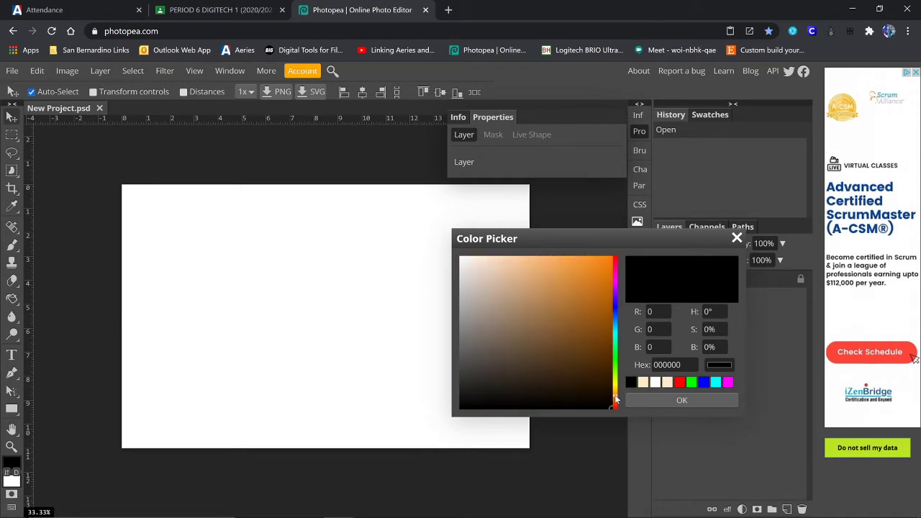
{"action": "left_click_drag", "start_coordinate": [555, 298], "coordinate": [489, 257]}
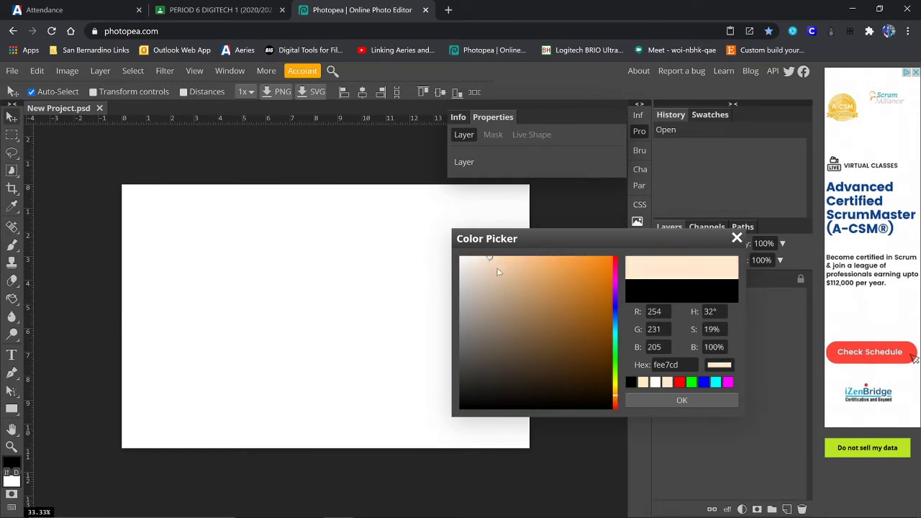
{"action": "left_click", "coordinate": [681, 400]}
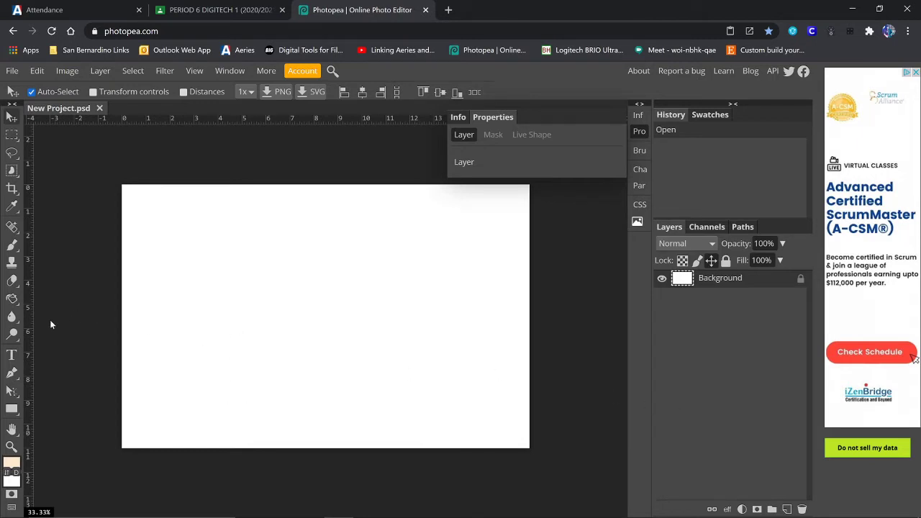
Fill the white canvas with the peach colour using the Paint Bucket.
{"action": "right_click", "coordinate": [15, 297]}
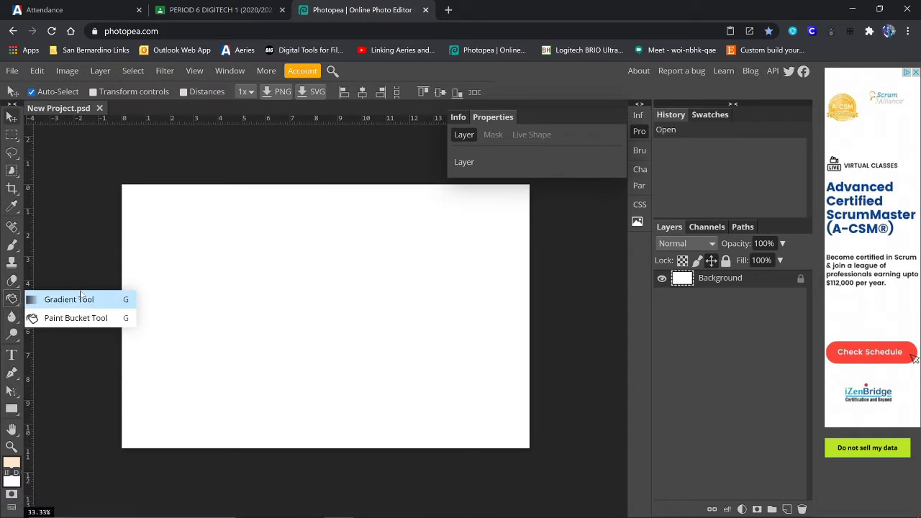
{"action": "left_click", "coordinate": [77, 318]}
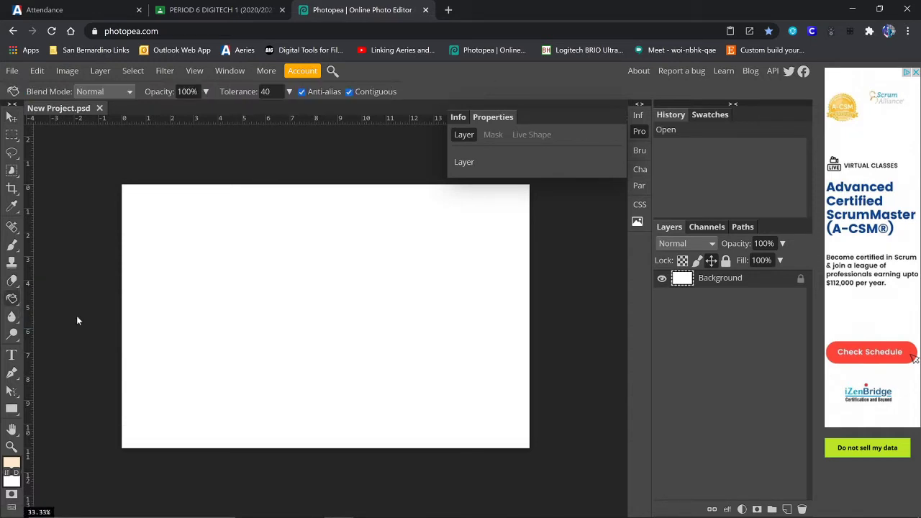
{"action": "left_click", "coordinate": [281, 281]}
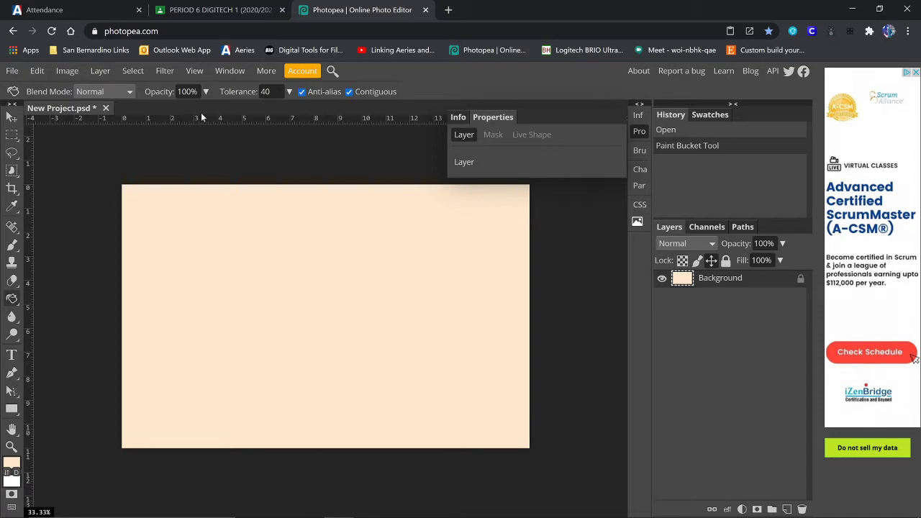
Place the Popeyes logo and enlarge it to about 192% in the canvas's upper-left area.
{"action": "left_click", "coordinate": [12, 72]}
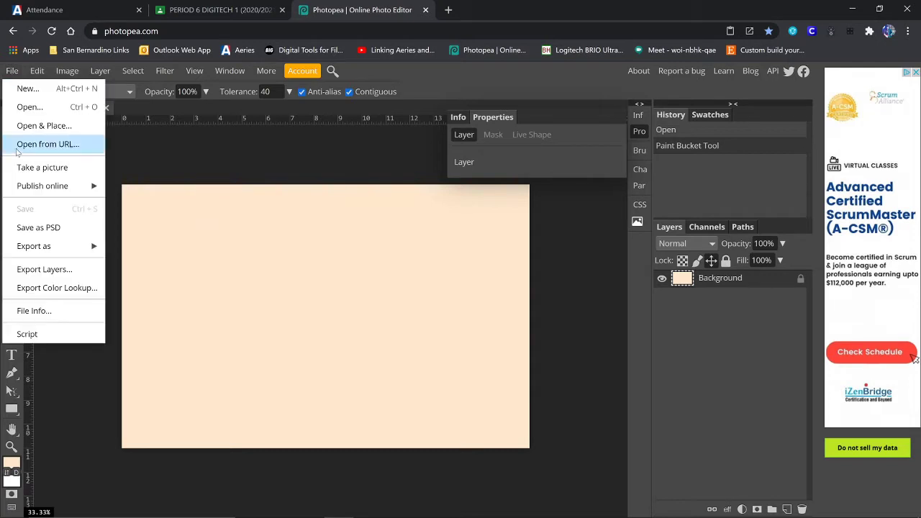
{"action": "left_click", "coordinate": [45, 126]}
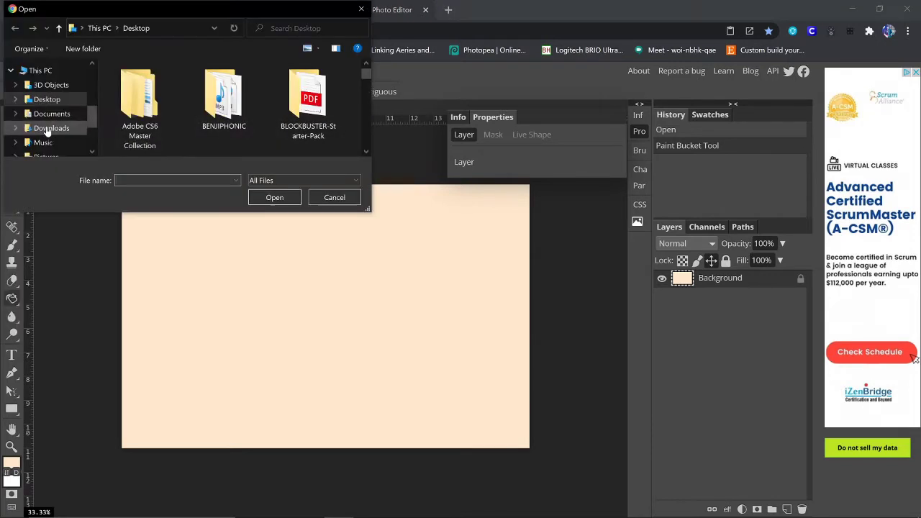
{"action": "scroll", "coordinate": [242, 117], "scroll_direction": "down", "scroll_amount": 4}
{"action": "scroll", "coordinate": [242, 121], "scroll_direction": "down", "scroll_amount": 10}
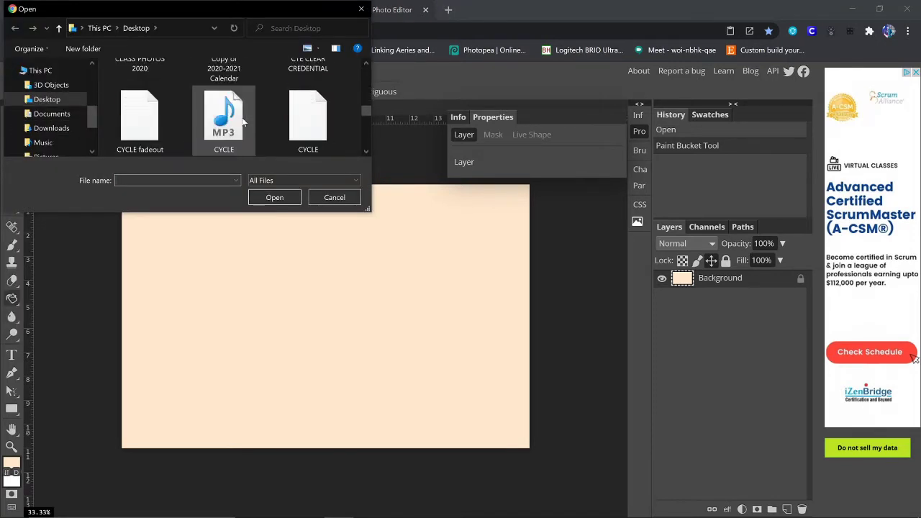
{"action": "scroll", "coordinate": [243, 122], "scroll_direction": "down", "scroll_amount": 3}
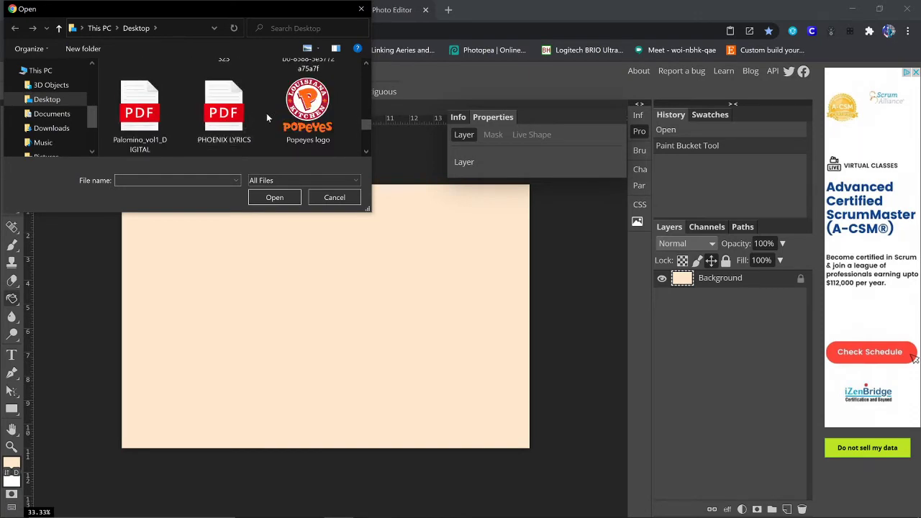
{"action": "double_click", "coordinate": [306, 115]}
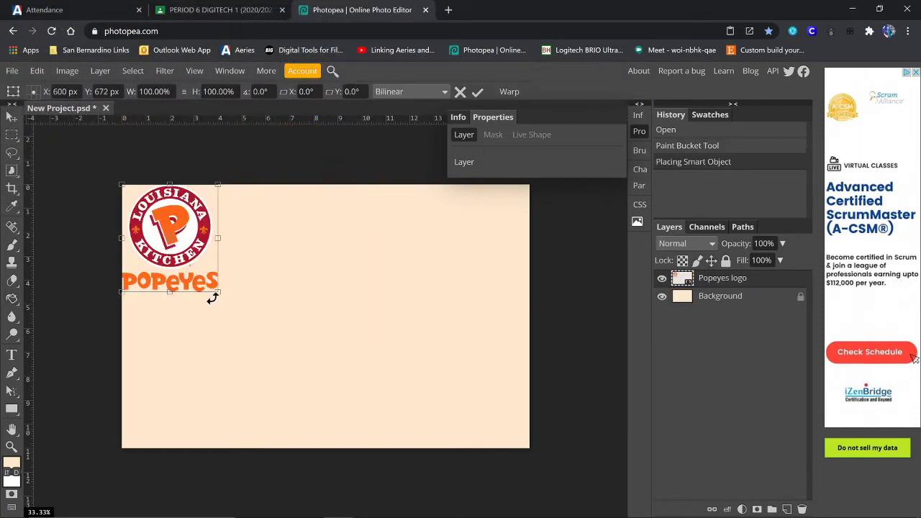
{"action": "left_click_drag", "start_coordinate": [219, 292], "coordinate": [307, 336]}
{"action": "left_click_drag", "start_coordinate": [266, 309], "coordinate": [280, 317]}
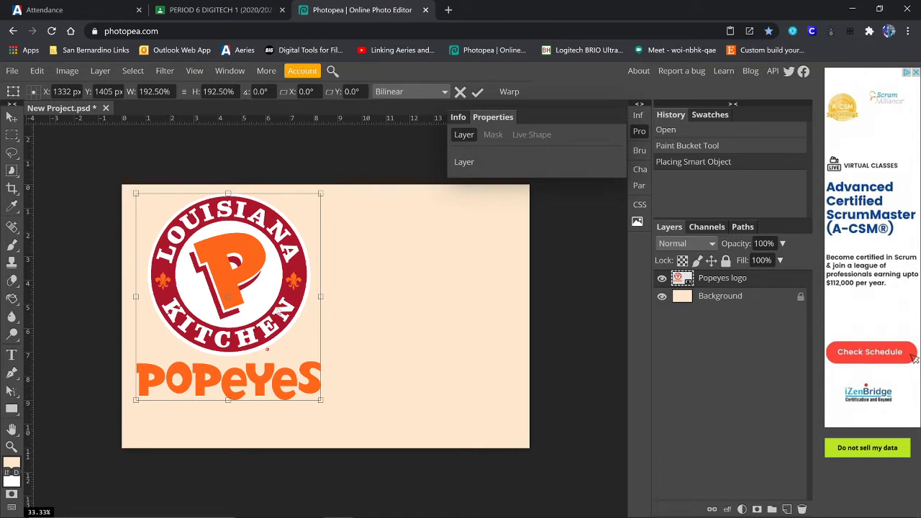
{"action": "key", "text": "Return"}
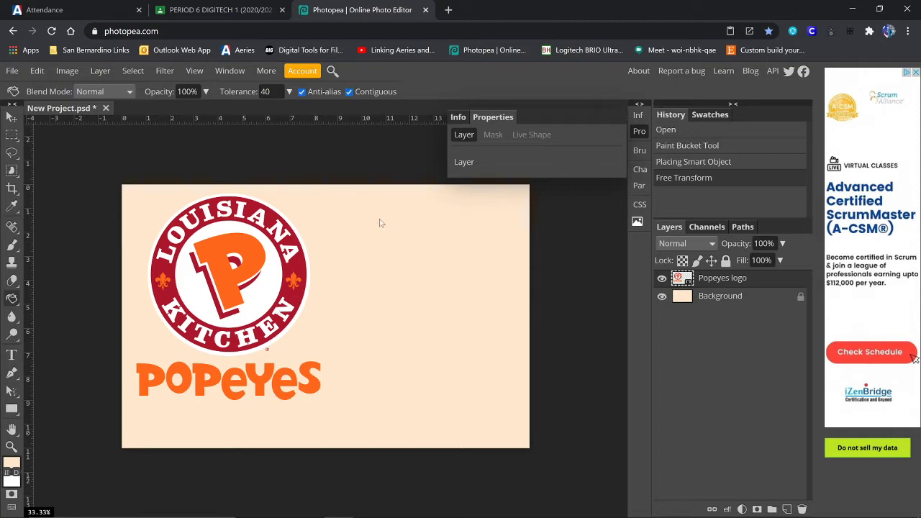
{"action": "left_click", "coordinate": [12, 116]}
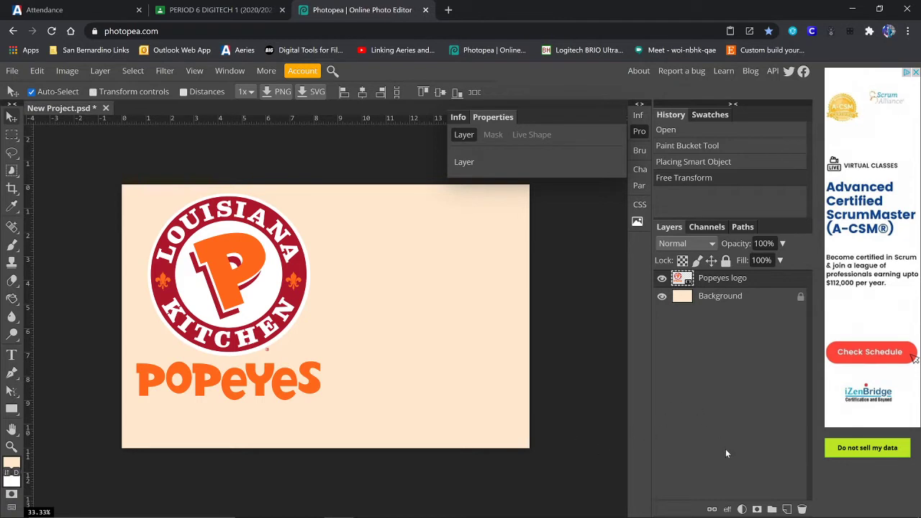
Add a solid colour fill layer above the logo with Overlay blending.
{"action": "left_click", "coordinate": [786, 510]}
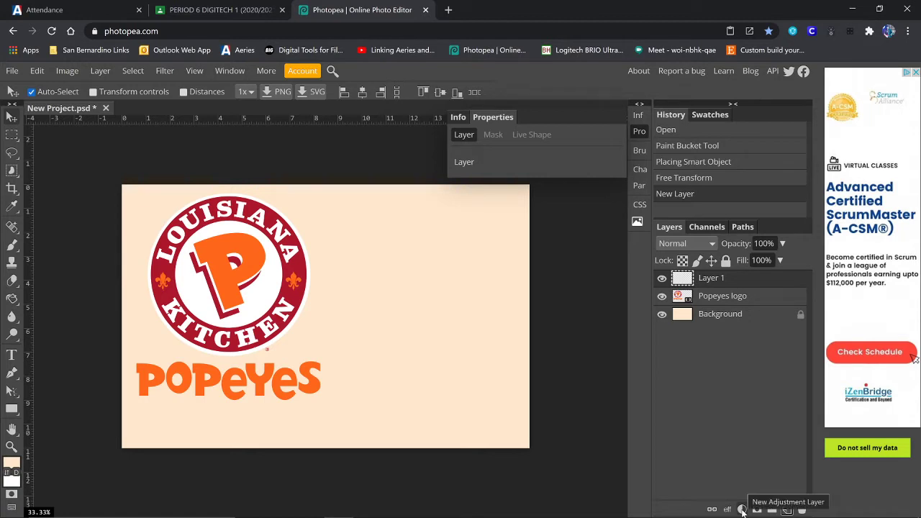
{"action": "left_click", "coordinate": [743, 510]}
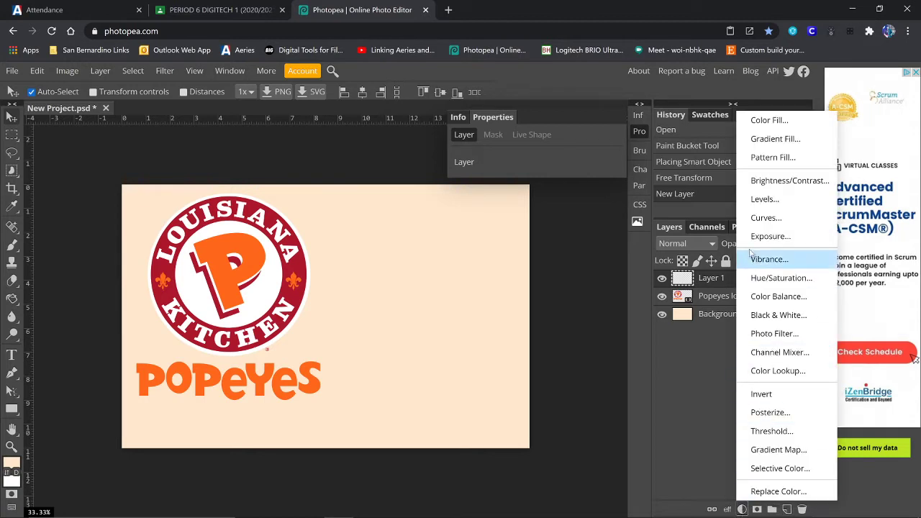
{"action": "left_click", "coordinate": [769, 120]}
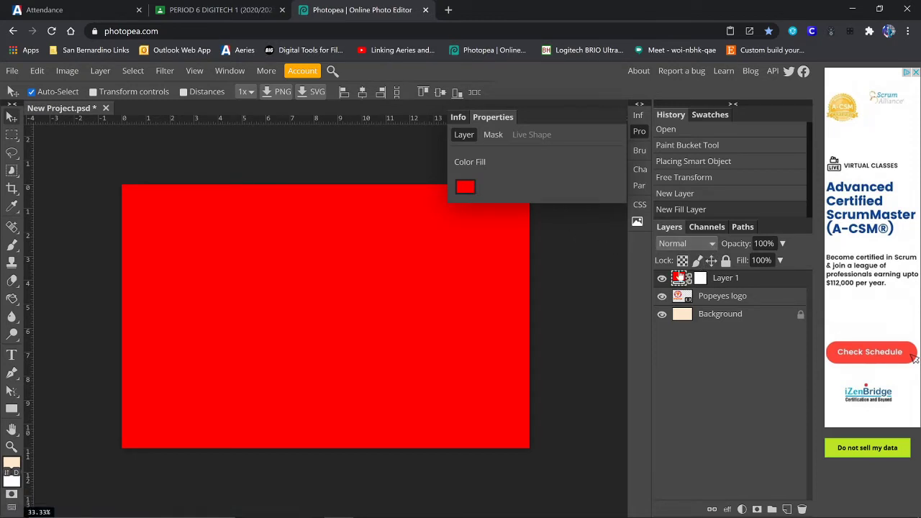
{"action": "left_click", "coordinate": [711, 244]}
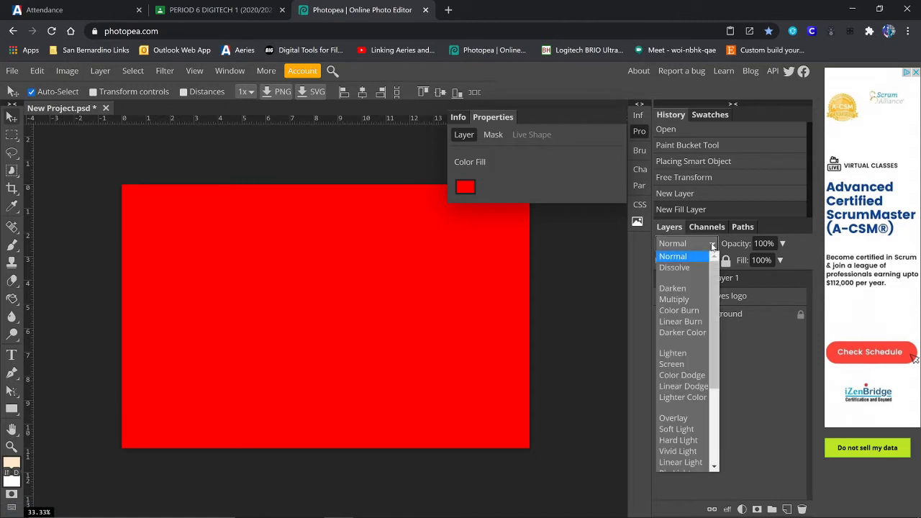
{"action": "left_click", "coordinate": [677, 419]}
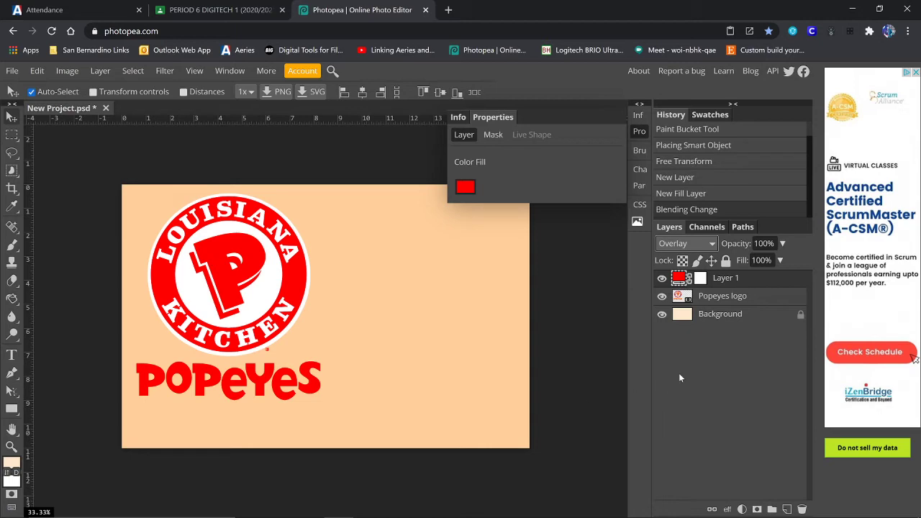
Change the fill colour from red to cyan (#00e9ff), comparing the logo with and without it.
{"action": "left_click", "coordinate": [661, 278]}
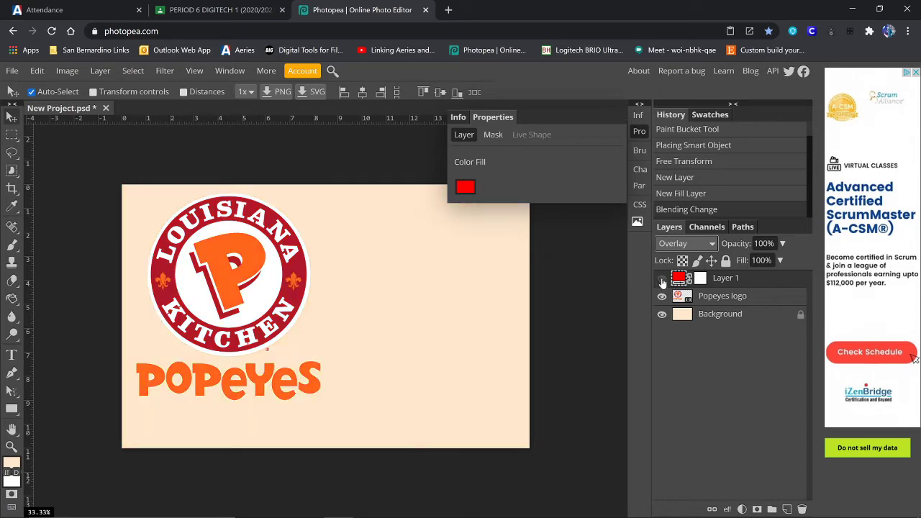
{"action": "left_click", "coordinate": [662, 279]}
{"action": "left_click", "coordinate": [662, 278]}
{"action": "left_click", "coordinate": [662, 279]}
{"action": "left_click", "coordinate": [473, 191]}
{"action": "left_click_drag", "start_coordinate": [617, 291], "coordinate": [616, 329]}
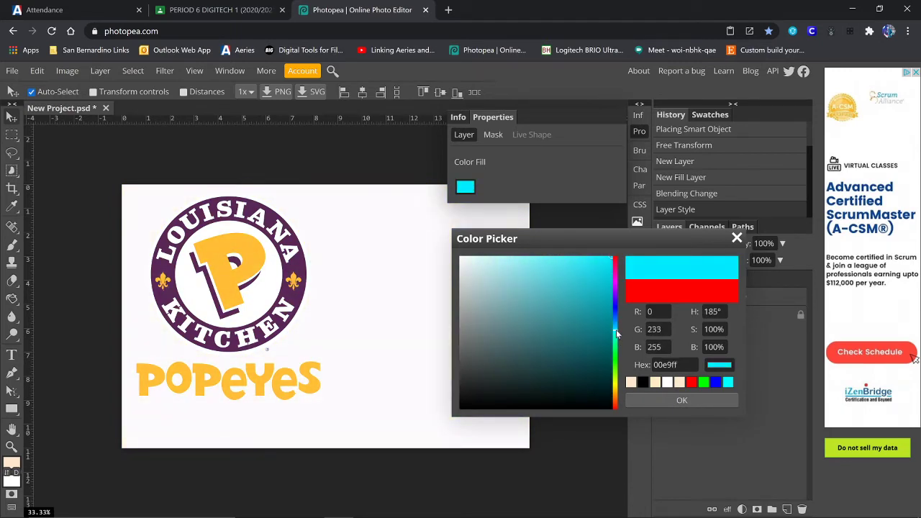
{"action": "left_click", "coordinate": [667, 399]}
{"action": "left_click", "coordinate": [662, 279]}
{"action": "left_click", "coordinate": [662, 280]}
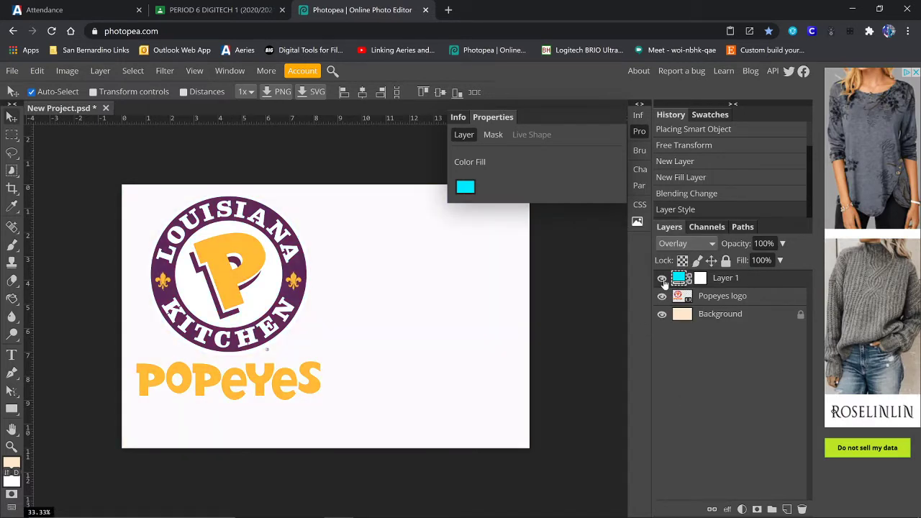
Clip the cyan fill to the Popeyes logo layer, try merging it down, then undo the merge.
{"action": "right_click", "coordinate": [727, 279]}
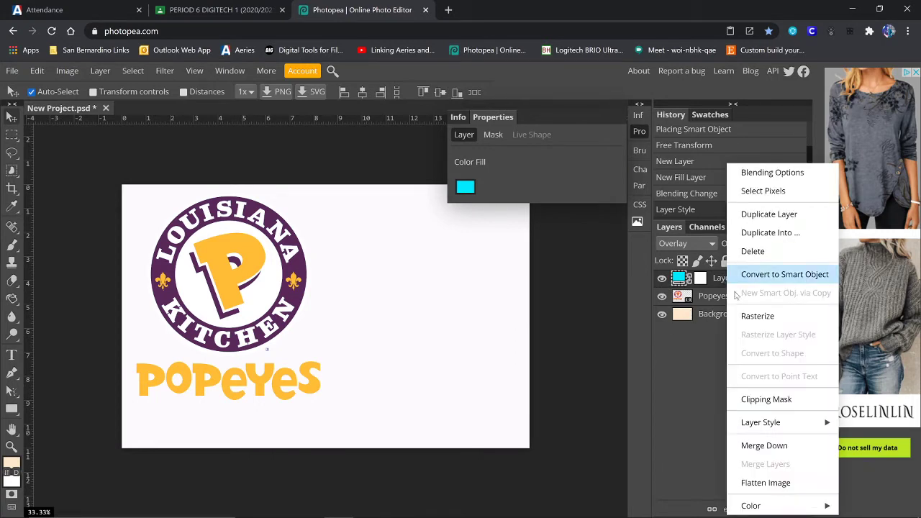
{"action": "left_click", "coordinate": [769, 401]}
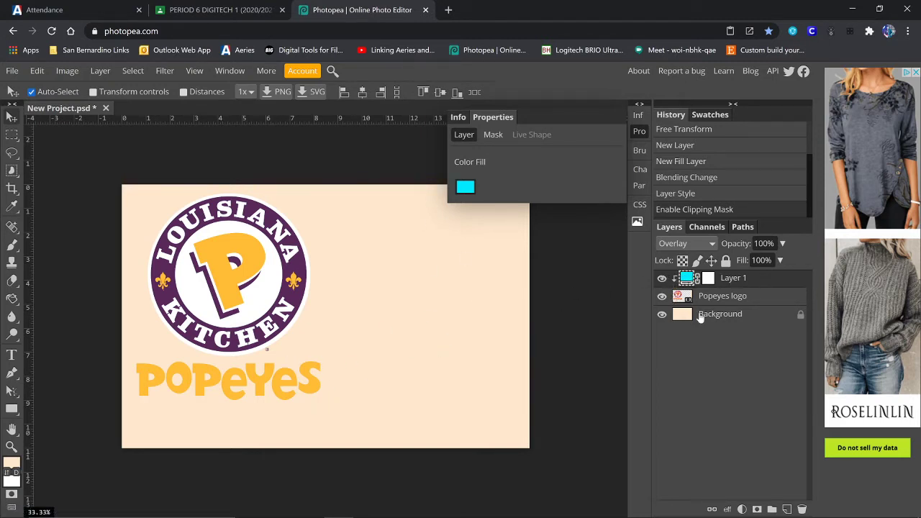
{"action": "right_click", "coordinate": [736, 281]}
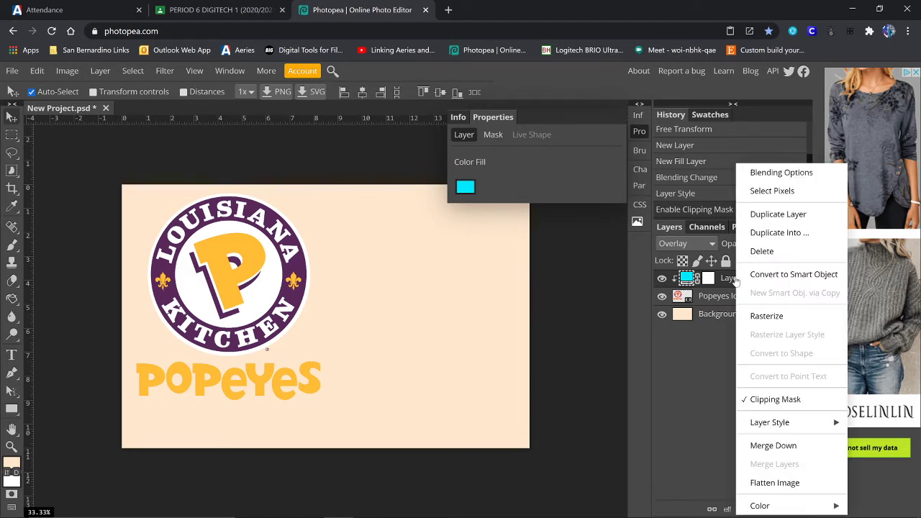
{"action": "left_click", "coordinate": [783, 451]}
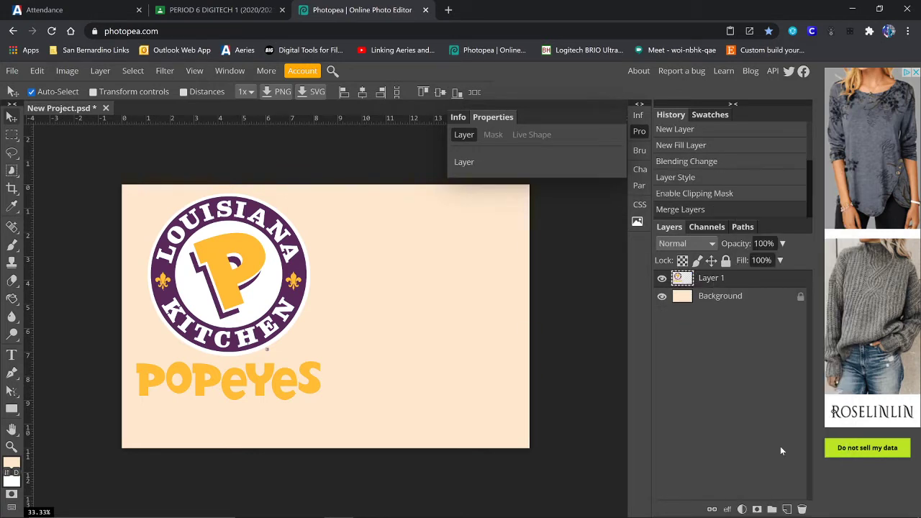
{"action": "double_click", "coordinate": [662, 279]}
{"action": "key", "text": "ctrl+z"}
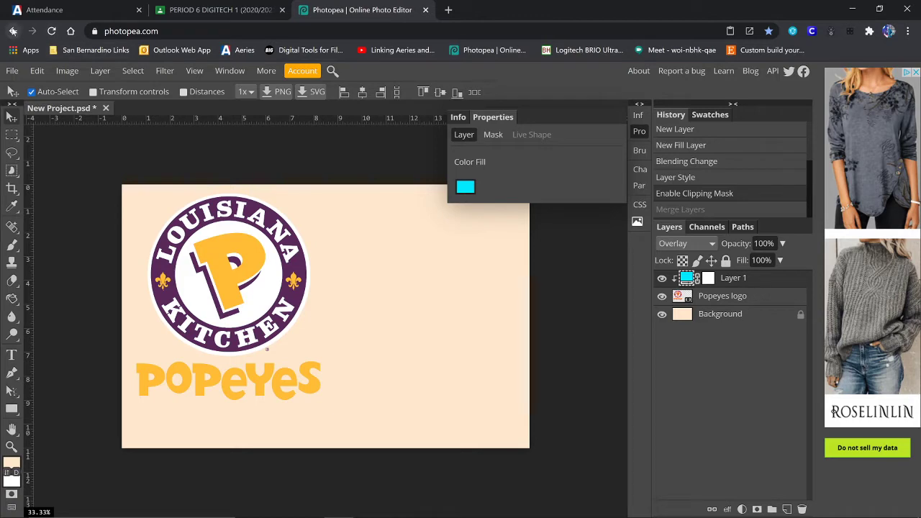
Place the 07Start magazine cover and move it to the canvas's right side.
{"action": "left_click", "coordinate": [12, 71]}
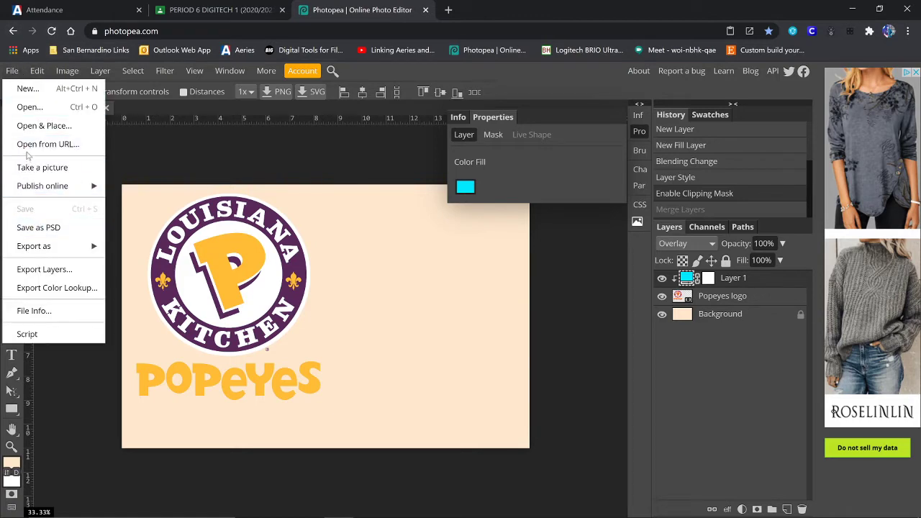
{"action": "left_click", "coordinate": [32, 127]}
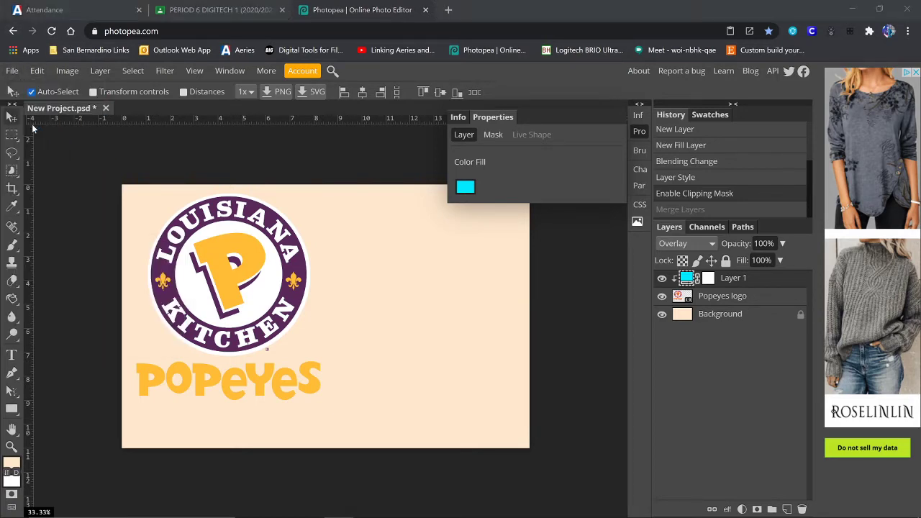
{"action": "scroll", "coordinate": [302, 115], "scroll_direction": "up", "scroll_amount": 5}
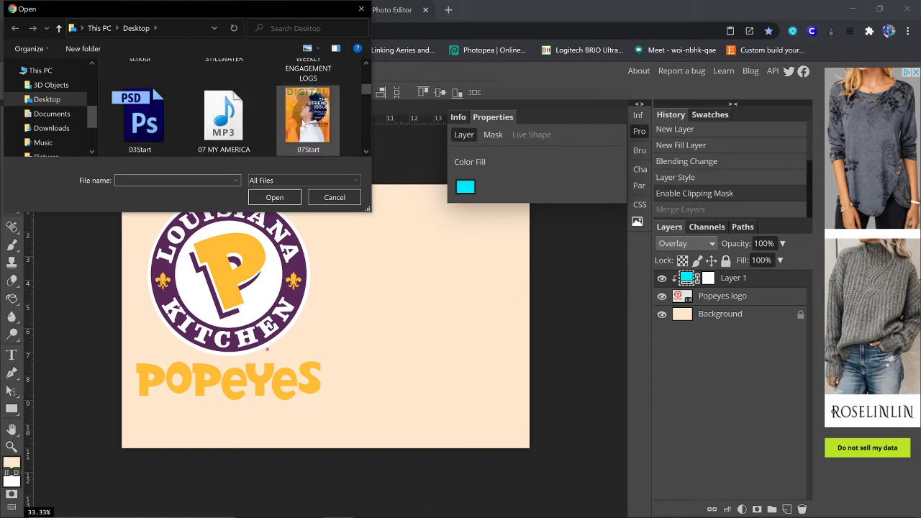
{"action": "double_click", "coordinate": [307, 121]}
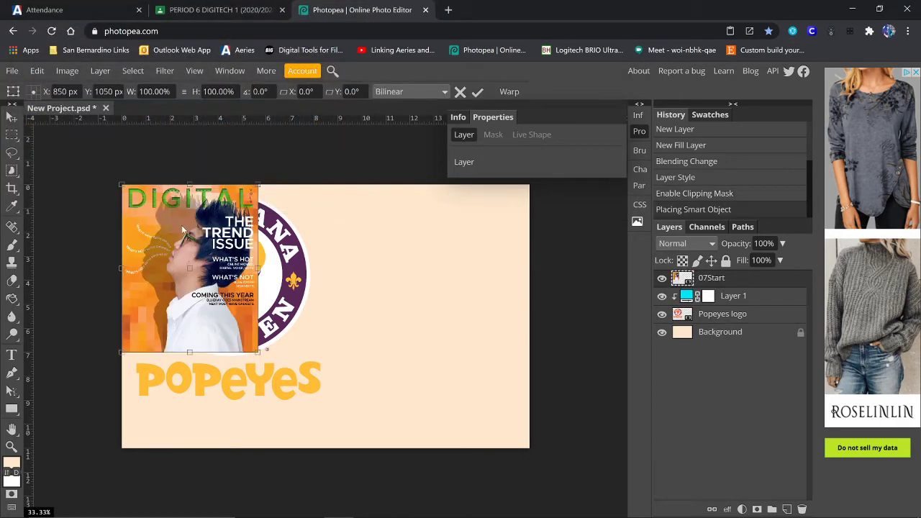
{"action": "left_click_drag", "start_coordinate": [179, 226], "coordinate": [408, 250]}
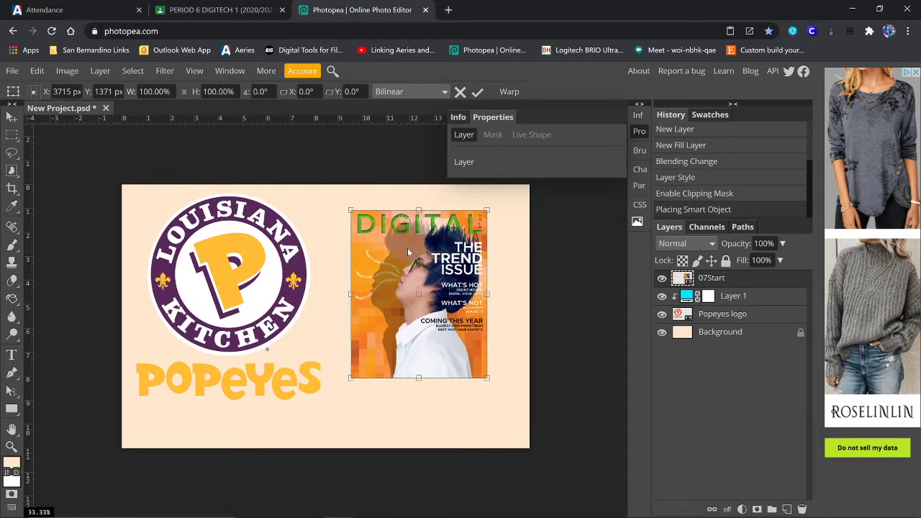
{"action": "key", "text": "Return"}
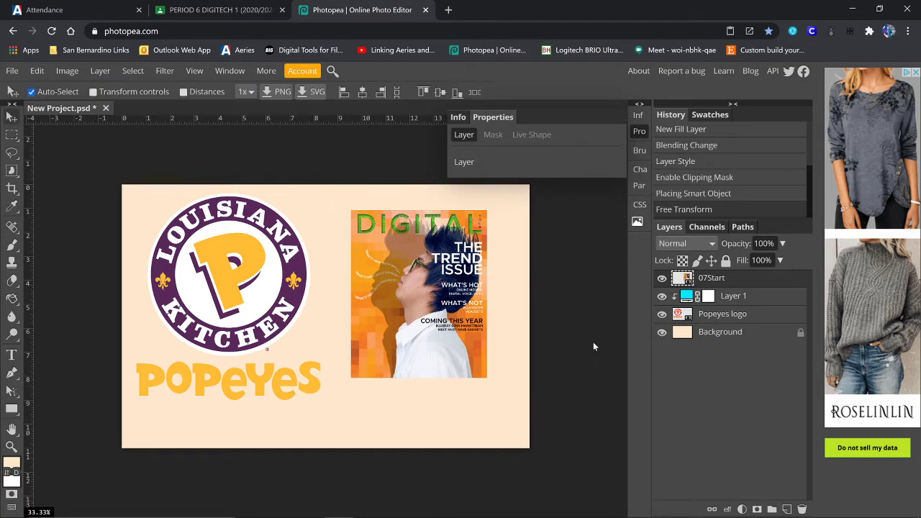
Add a solid colour fill layer above the magazine cover with Overlay blending.
{"action": "left_click", "coordinate": [787, 509]}
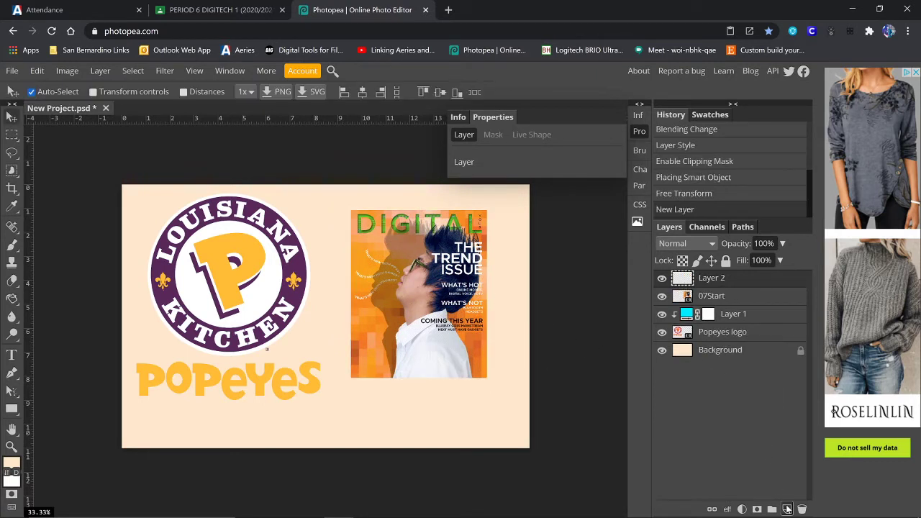
{"action": "left_click", "coordinate": [742, 509]}
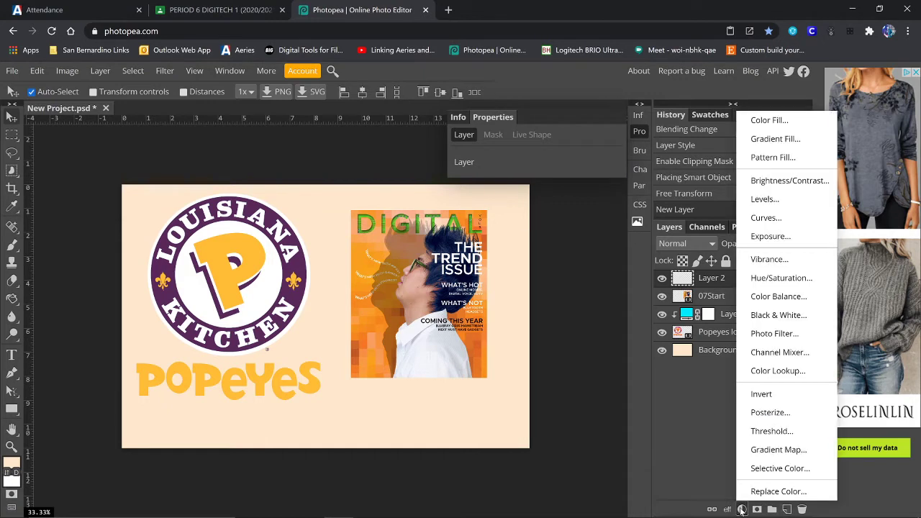
{"action": "left_click", "coordinate": [769, 120]}
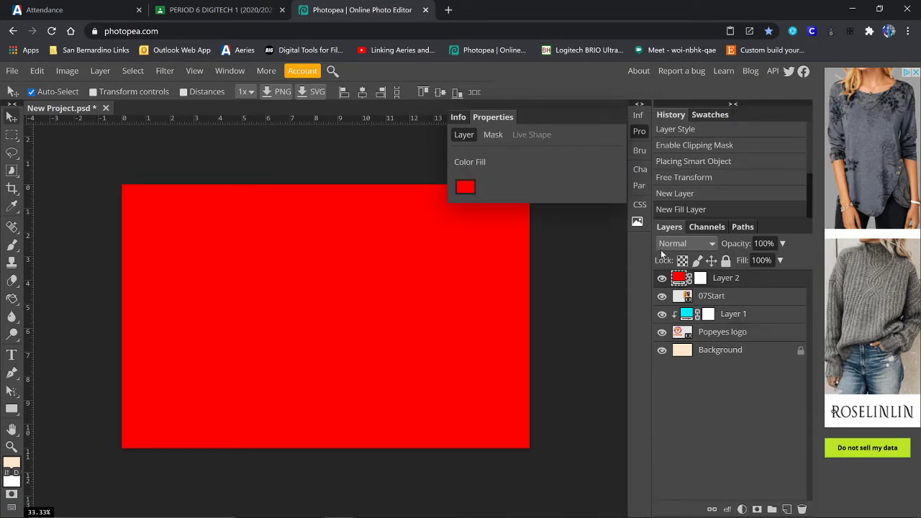
{"action": "left_click", "coordinate": [695, 244]}
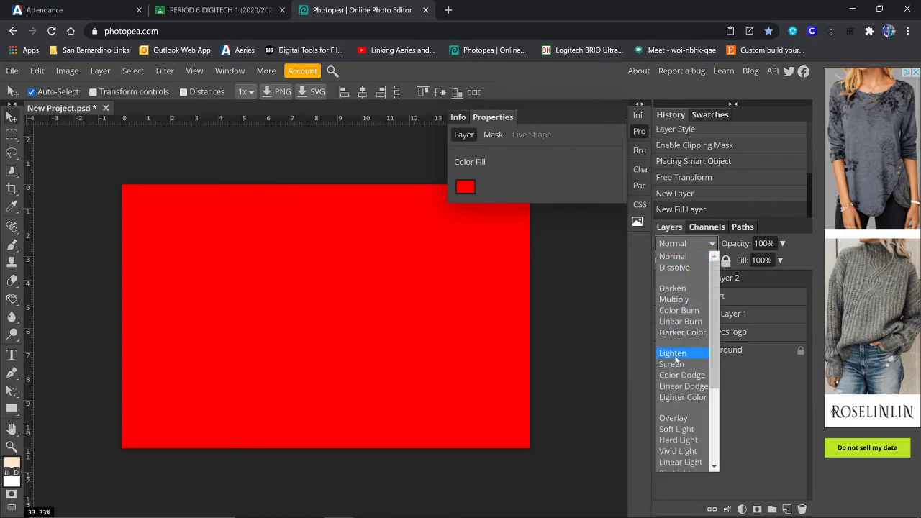
{"action": "left_click", "coordinate": [675, 419]}
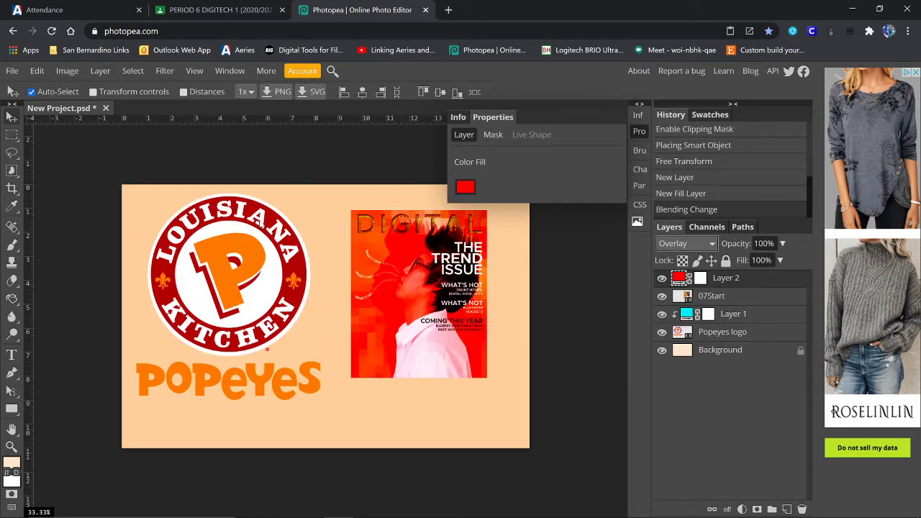
Clip the fill to the 07Start cover and change its colour to mint green (#00ffa4).
{"action": "right_click", "coordinate": [752, 281]}
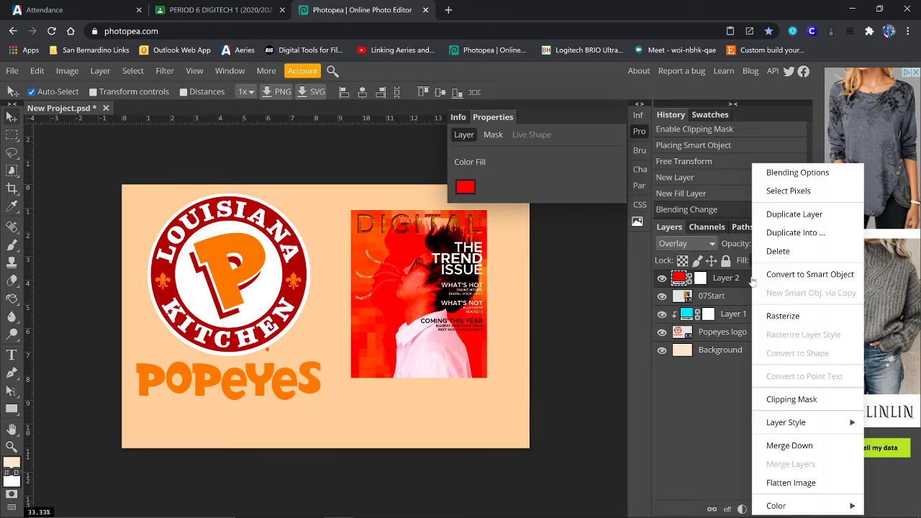
{"action": "left_click", "coordinate": [805, 400]}
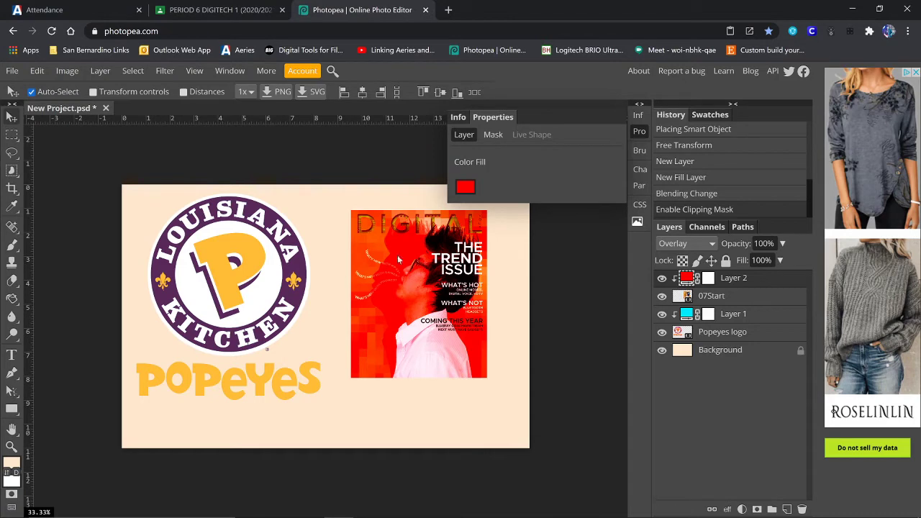
{"action": "left_click", "coordinate": [465, 189]}
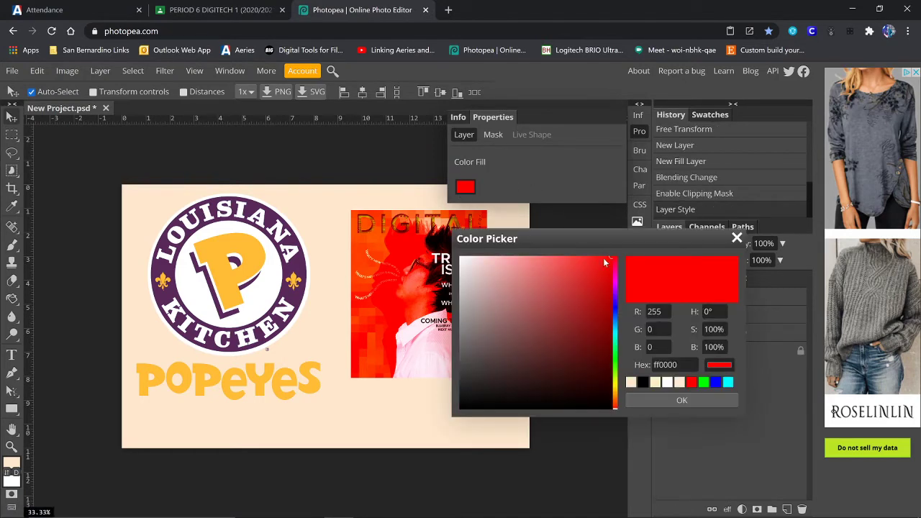
{"action": "left_click_drag", "start_coordinate": [621, 306], "coordinate": [615, 343]}
{"action": "left_click", "coordinate": [702, 400]}
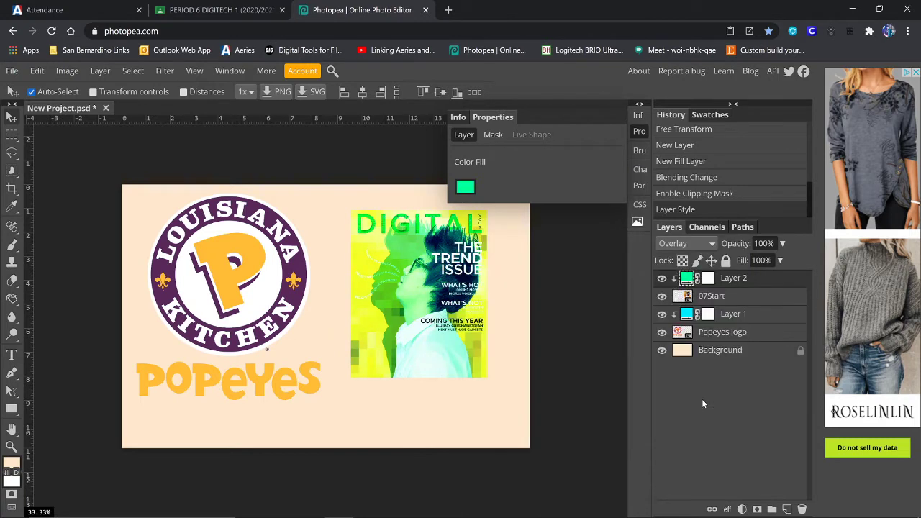
Merge the green fill into the magazine layer and the cyan fill into the logo layer.
{"action": "right_click", "coordinate": [738, 281]}
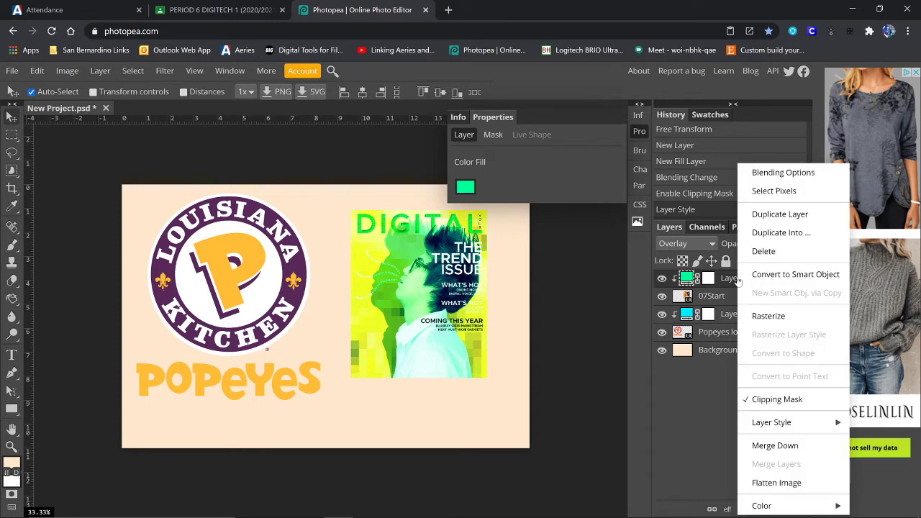
{"action": "left_click", "coordinate": [765, 446]}
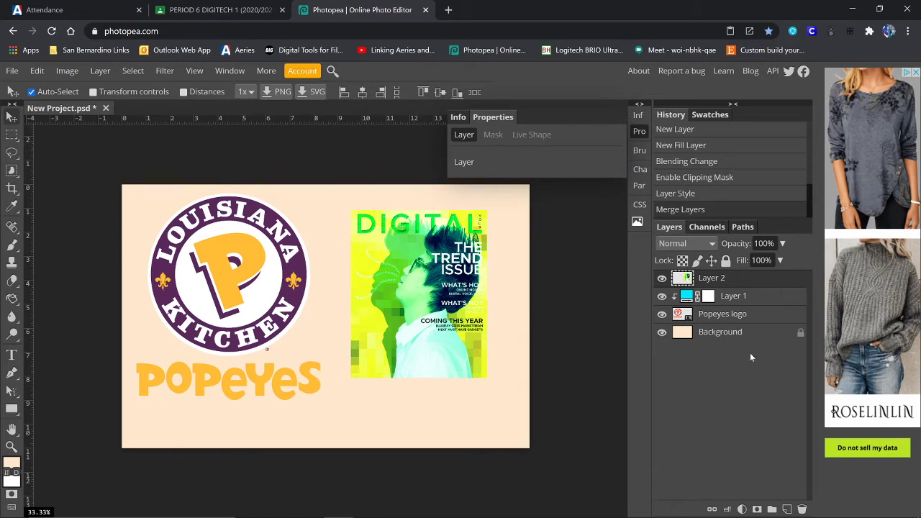
{"action": "key", "text": "ctrl+z"}
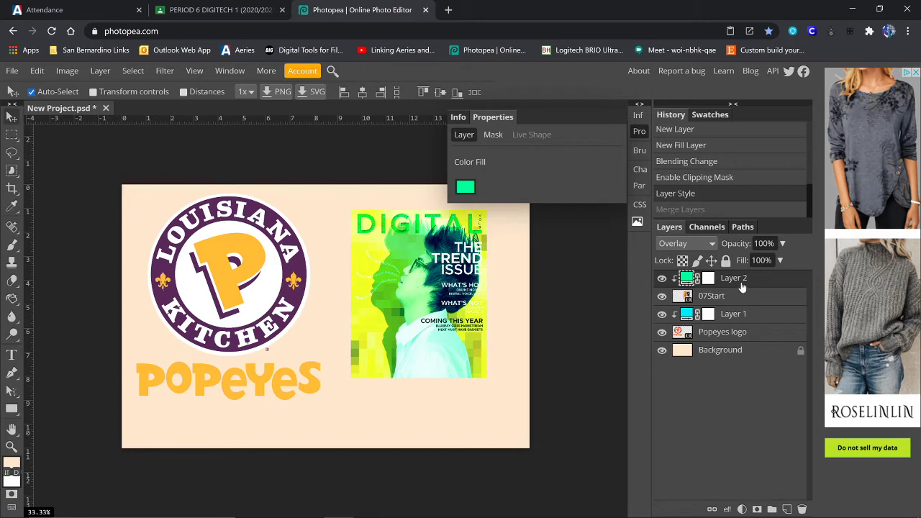
{"action": "right_click", "coordinate": [743, 284]}
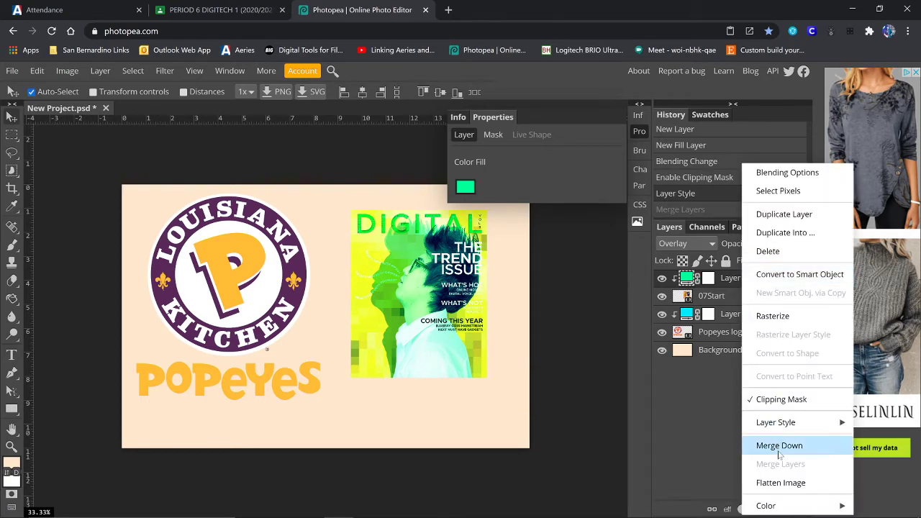
{"action": "left_click", "coordinate": [781, 445]}
{"action": "right_click", "coordinate": [732, 303]}
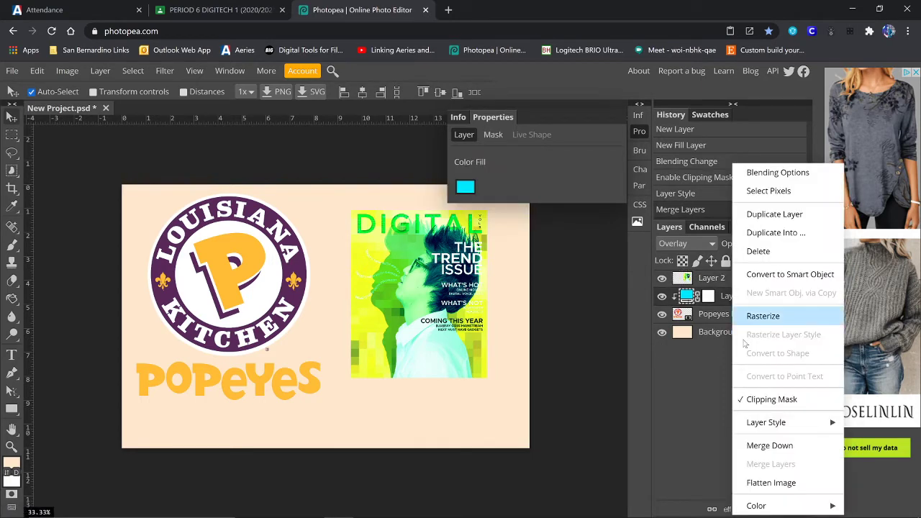
{"action": "left_click", "coordinate": [768, 447]}
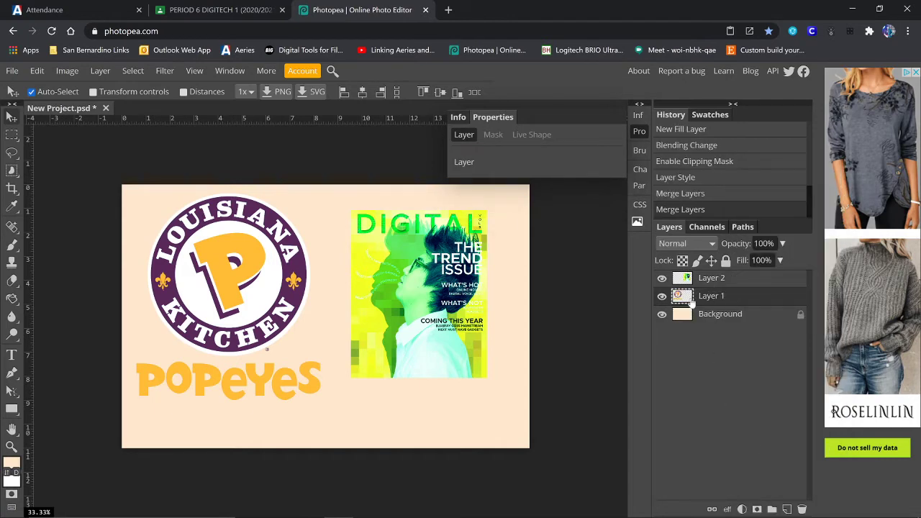
Move the magazine cover left, stack it beneath the logo layer, and adjust its opacity.
{"action": "left_click_drag", "start_coordinate": [435, 317], "coordinate": [362, 339]}
{"action": "left_click_drag", "start_coordinate": [726, 283], "coordinate": [726, 302]}
{"action": "left_click_drag", "start_coordinate": [393, 333], "coordinate": [386, 302]}
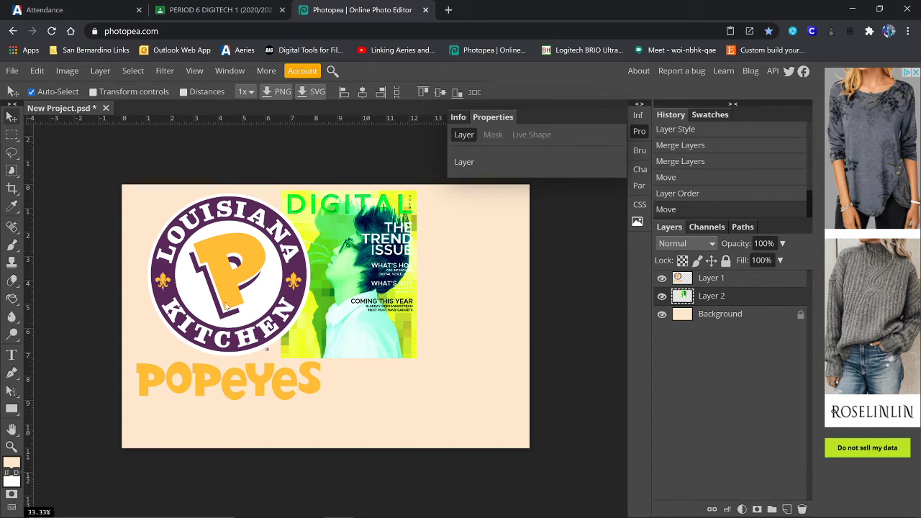
{"action": "left_click", "coordinate": [783, 244]}
{"action": "left_click_drag", "start_coordinate": [786, 260], "coordinate": [840, 274]}
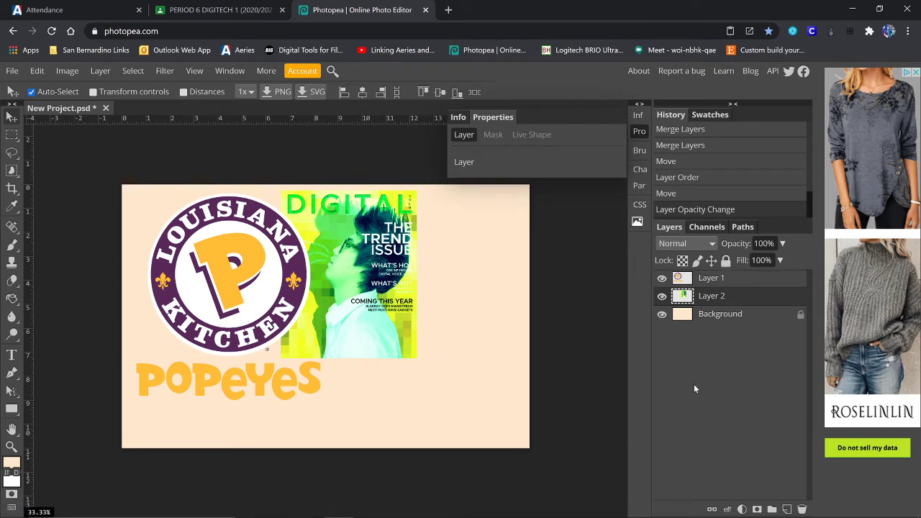
{"action": "left_click", "coordinate": [722, 315]}
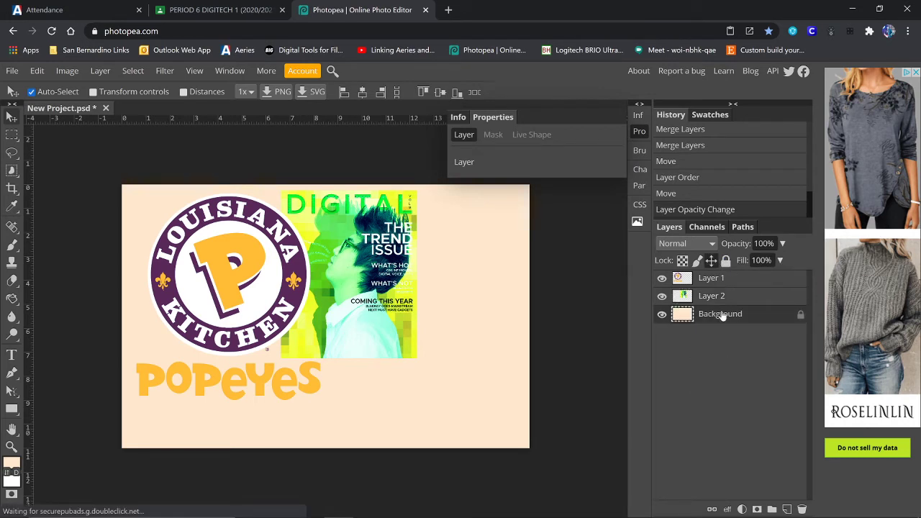
{"action": "left_click", "coordinate": [738, 278]}
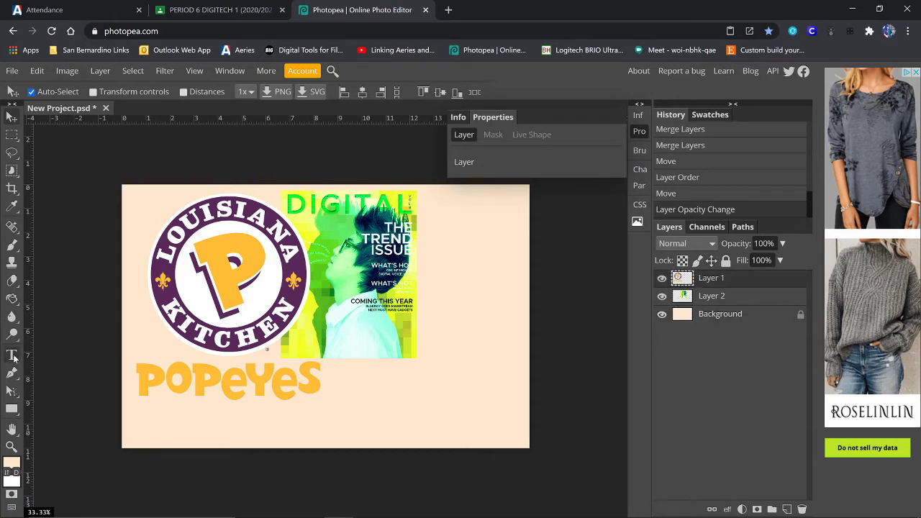
Add white NEW ORLEANS text in Erica One across the lower canvas.
{"action": "left_click", "coordinate": [12, 356]}
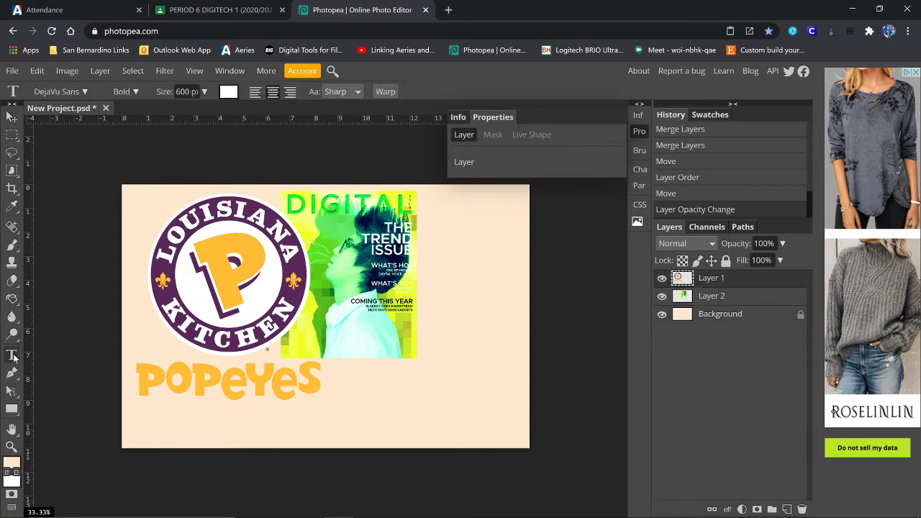
{"action": "left_click", "coordinate": [7, 473]}
{"action": "left_click_drag", "start_coordinate": [123, 354], "coordinate": [528, 449]}
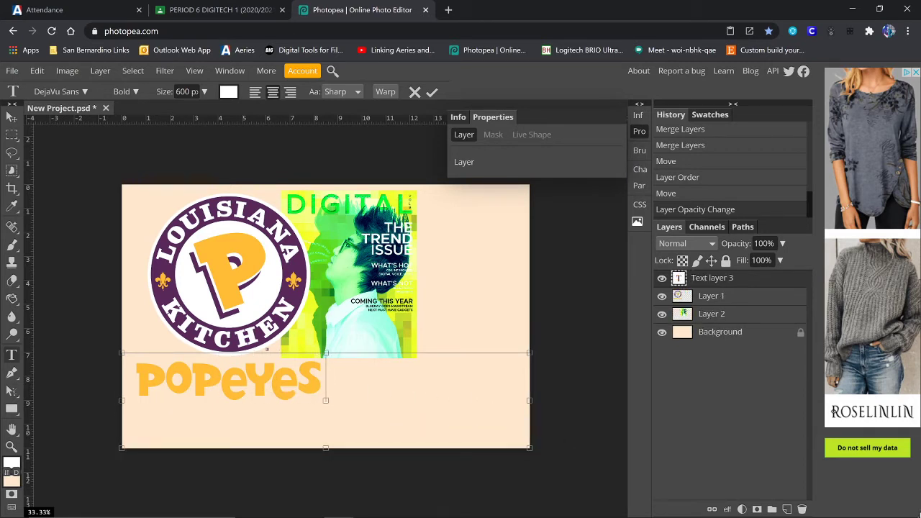
{"action": "left_click", "coordinate": [85, 92]}
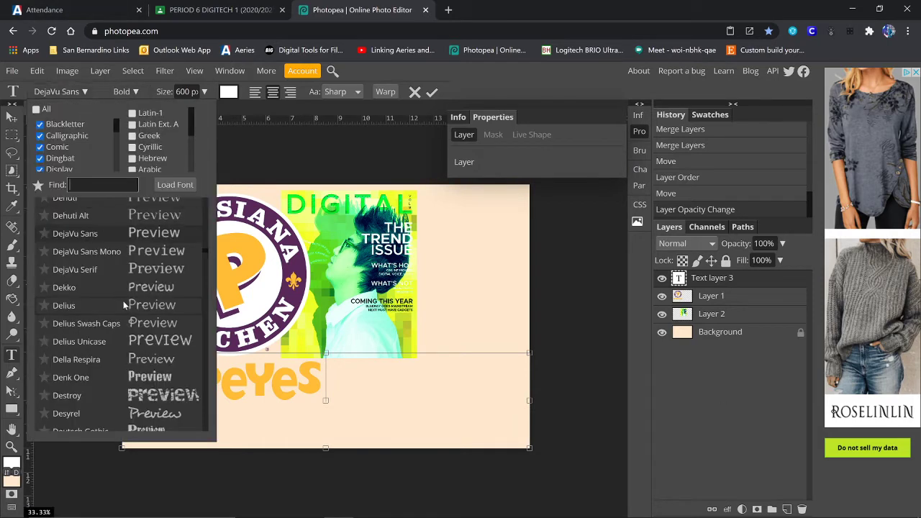
{"action": "scroll", "coordinate": [124, 305], "scroll_direction": "down", "scroll_amount": 3}
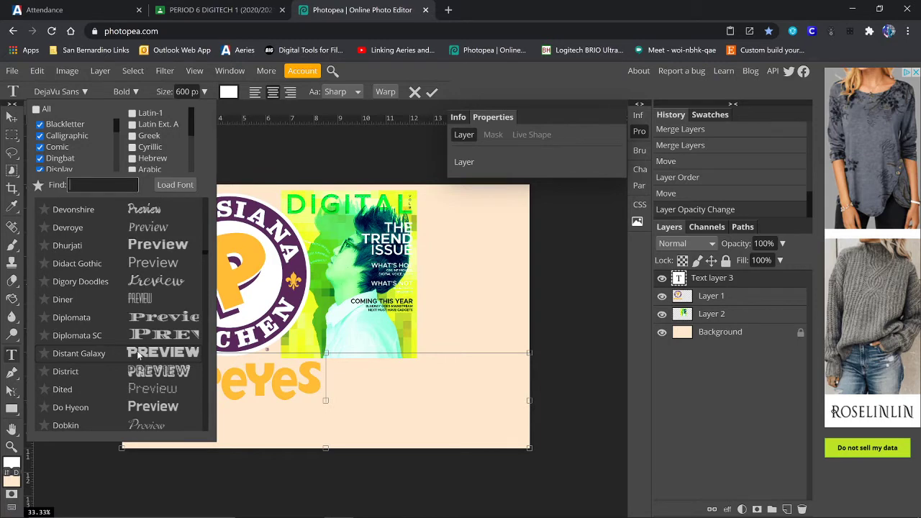
{"action": "scroll", "coordinate": [119, 351], "scroll_direction": "down", "scroll_amount": 8}
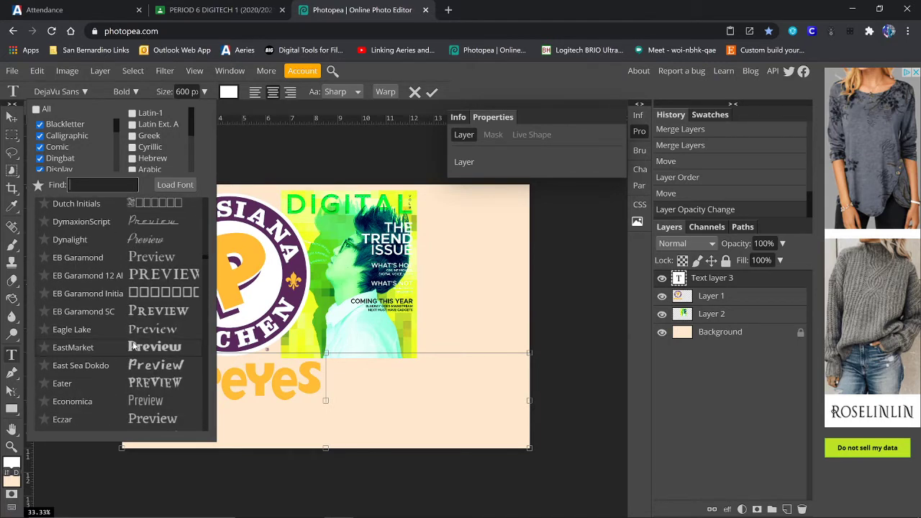
{"action": "scroll", "coordinate": [133, 346], "scroll_direction": "down", "scroll_amount": 8}
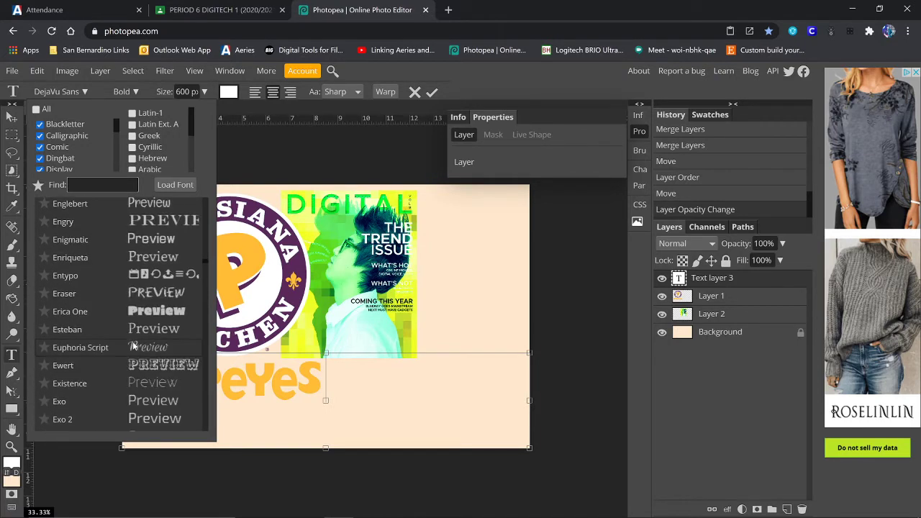
{"action": "left_click", "coordinate": [150, 310]}
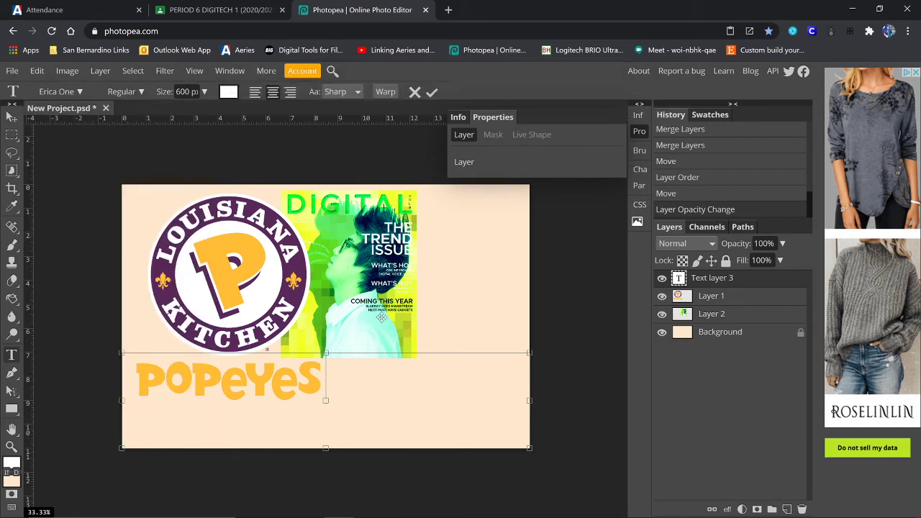
{"action": "type", "text": "NEW O"}
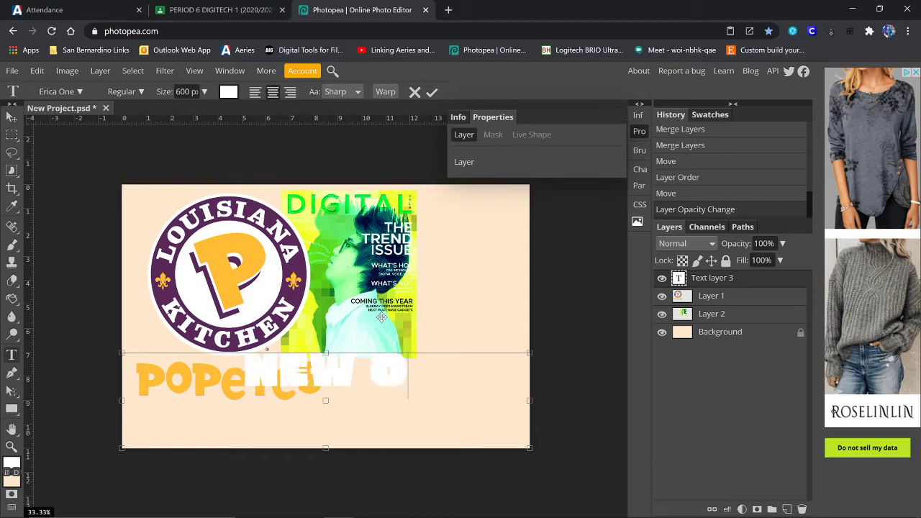
{"action": "type", "text": "RLEANS"}
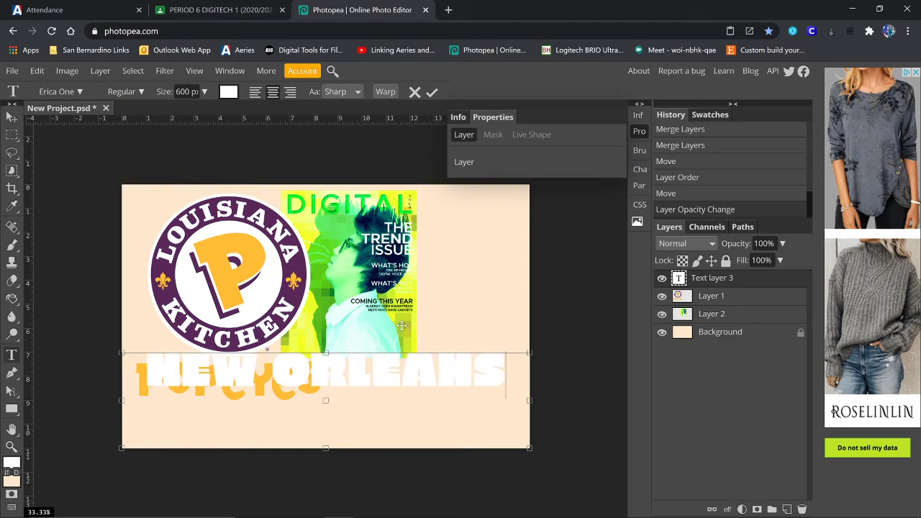
Resize the NEW ORLEANS text to 650 px.
{"action": "key", "text": "ctrl+a"}
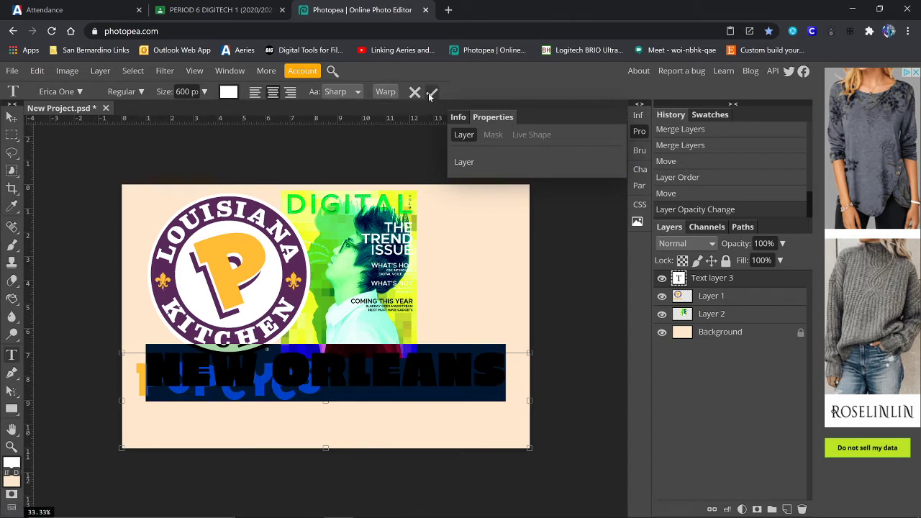
{"action": "left_click", "coordinate": [178, 92]}
{"action": "type", "text": "5"}
{"action": "key", "text": "Return"}
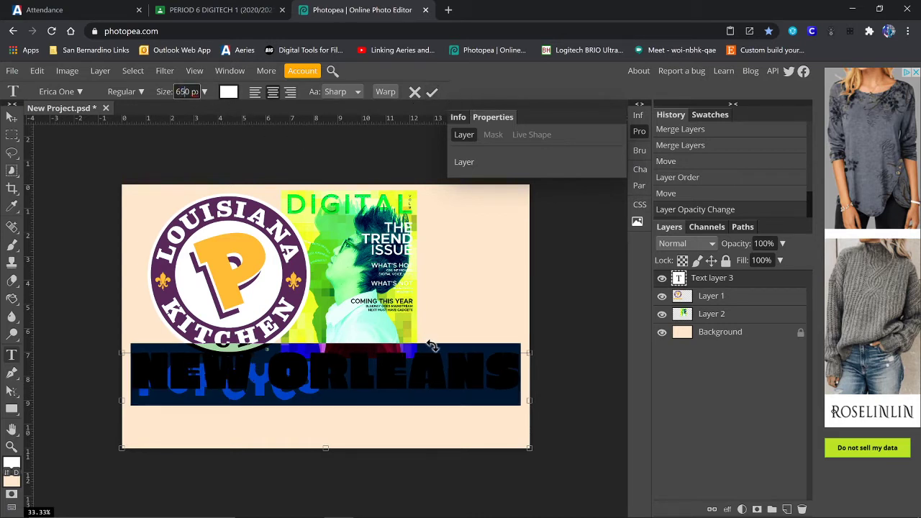
Fade the NEW ORLEANS text to 40% opacity and place it just below POPEYES.
{"action": "left_click", "coordinate": [13, 117]}
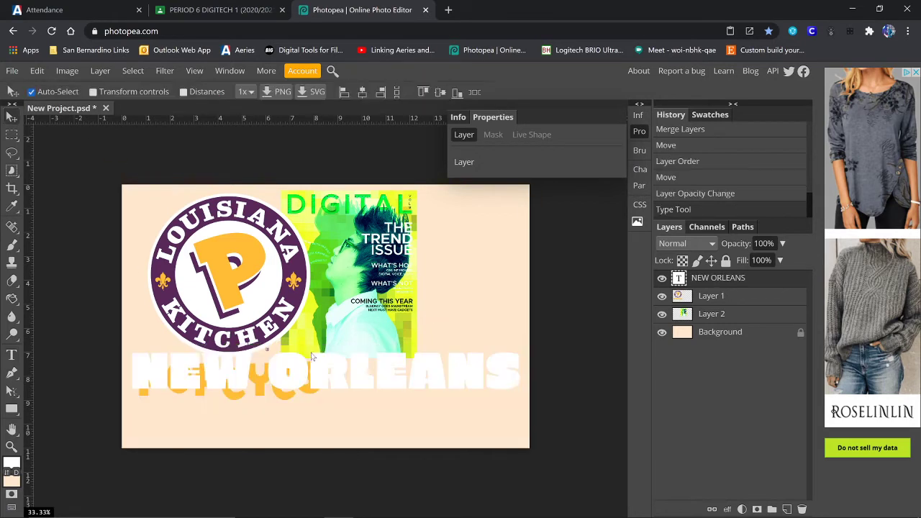
{"action": "left_click_drag", "start_coordinate": [364, 387], "coordinate": [366, 230]}
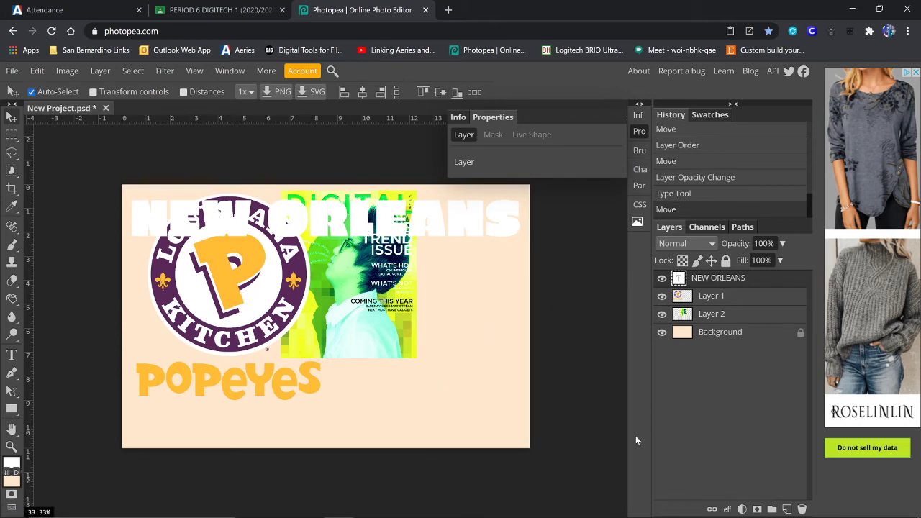
{"action": "left_click", "coordinate": [782, 243]}
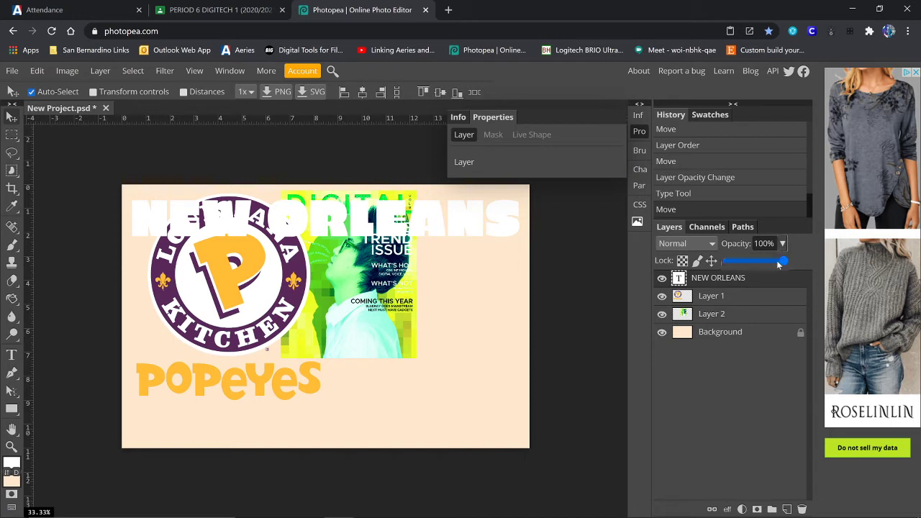
{"action": "left_click_drag", "start_coordinate": [784, 261], "coordinate": [748, 265]}
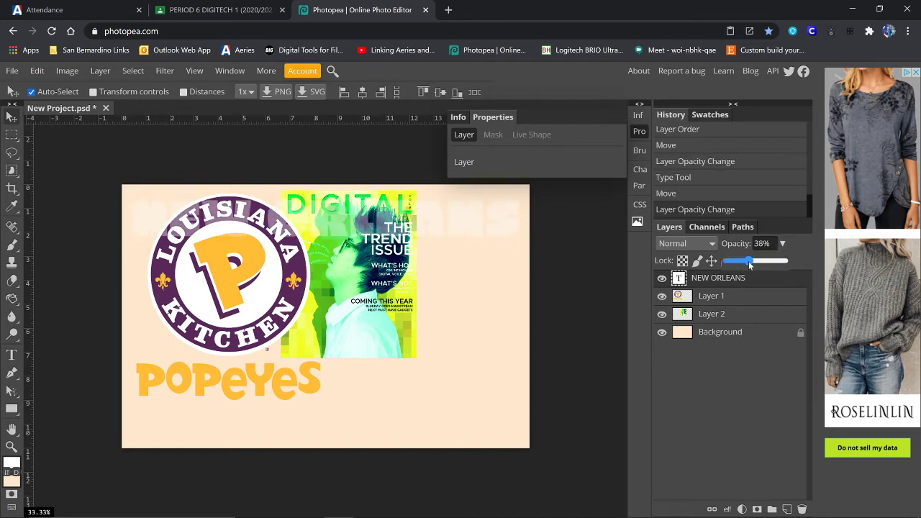
{"action": "left_click_drag", "start_coordinate": [438, 216], "coordinate": [438, 412]}
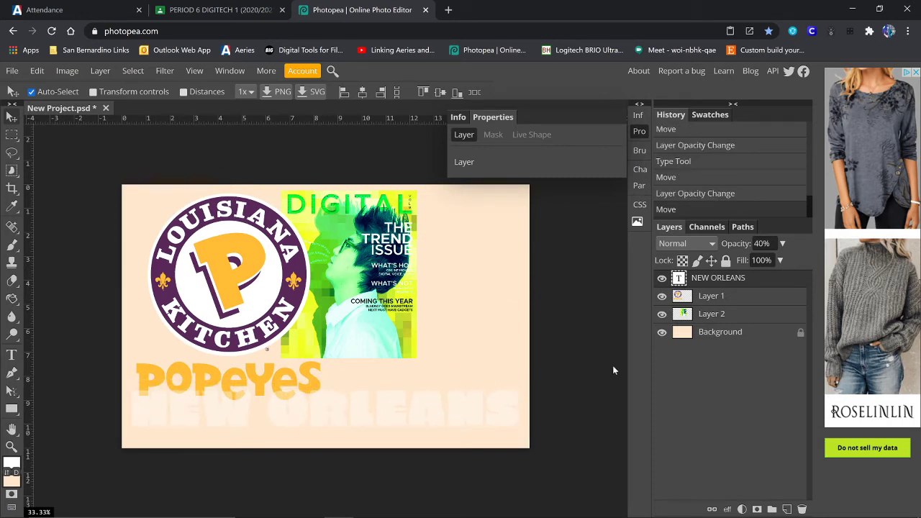
Re-enter text editing on the NEW ORLEANS layer with the Type tool.
{"action": "left_click", "coordinate": [11, 355]}
{"action": "left_click_drag", "start_coordinate": [131, 414], "coordinate": [168, 414]}
{"action": "key", "text": "Left"}
Recolour all the NEW ORLEANS text purple (8100fa) and commit the edit.
{"action": "key", "text": "ctrl+a"}
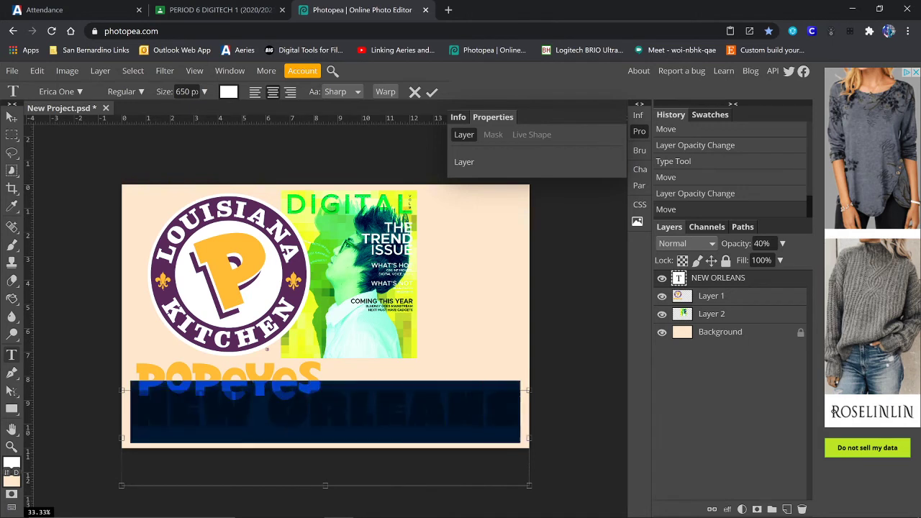
{"action": "left_click", "coordinate": [229, 93]}
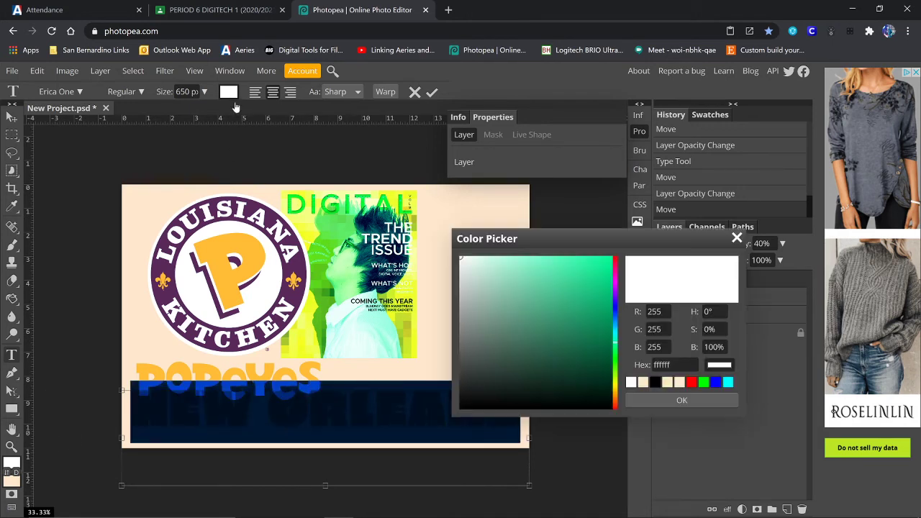
{"action": "left_click", "coordinate": [616, 295]}
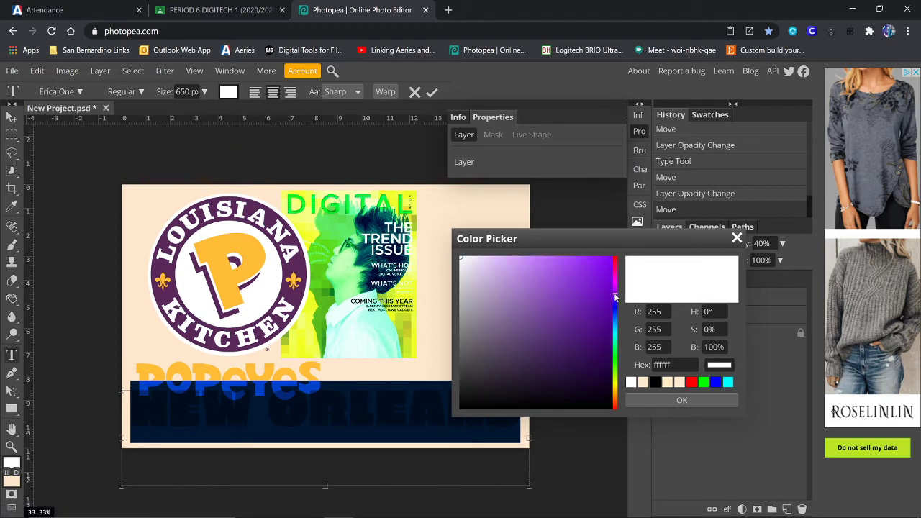
{"action": "left_click", "coordinate": [674, 401]}
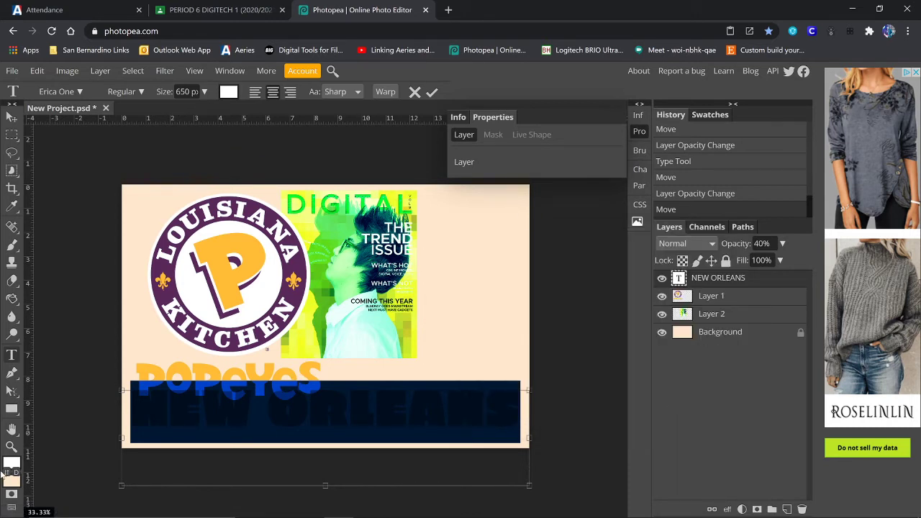
{"action": "left_click", "coordinate": [229, 92]}
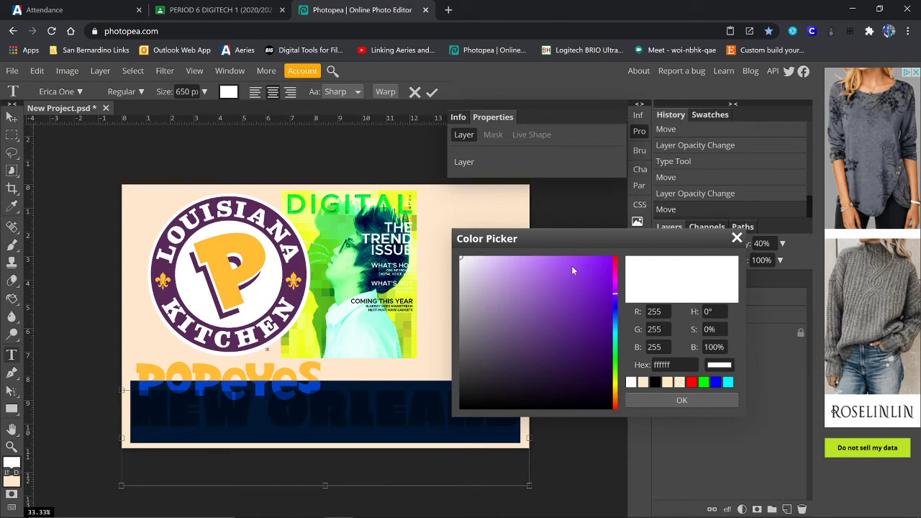
{"action": "left_click_drag", "start_coordinate": [588, 266], "coordinate": [631, 264]}
{"action": "left_click", "coordinate": [681, 399]}
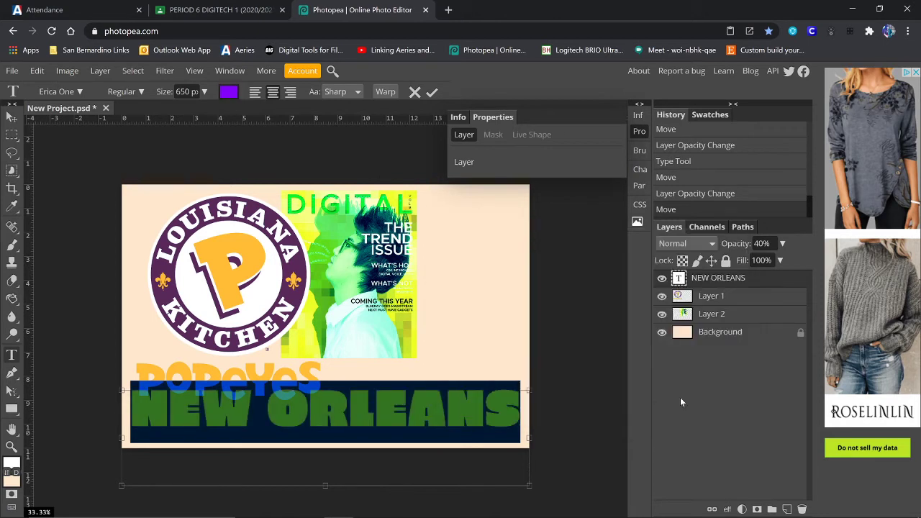
{"action": "left_click", "coordinate": [11, 117]}
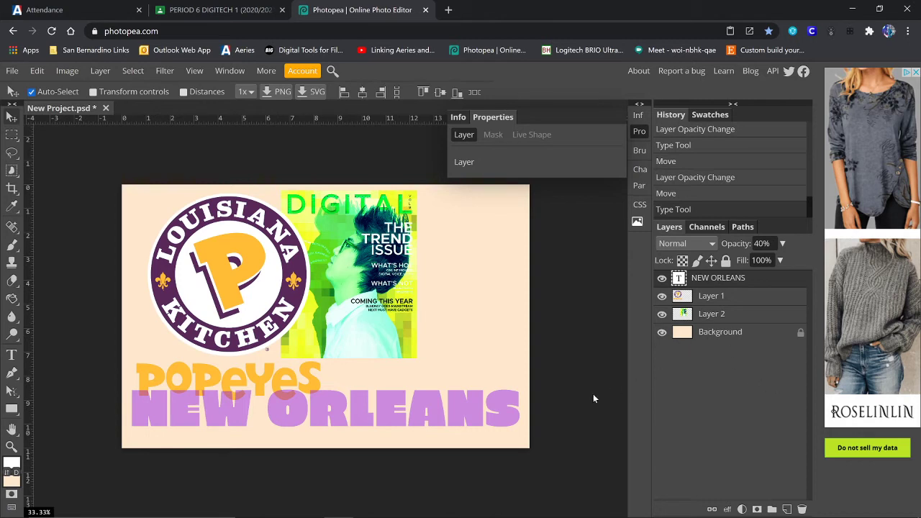
Nudge NEW ORLEANS slightly lower and reduce its layer opacity to 25%.
{"action": "left_click_drag", "start_coordinate": [489, 410], "coordinate": [488, 413]}
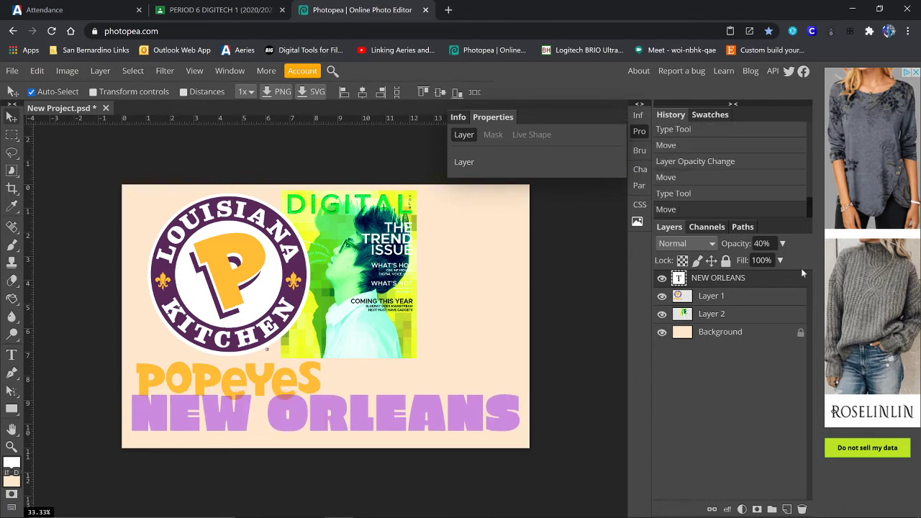
{"action": "left_click", "coordinate": [783, 245]}
{"action": "left_click_drag", "start_coordinate": [749, 260], "coordinate": [741, 261]}
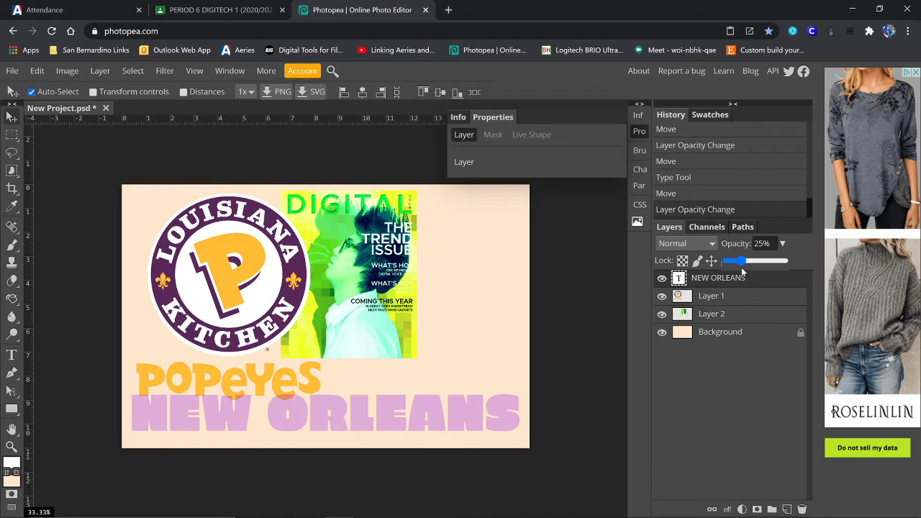
Place the bourbon street photo, scale it to fill the canvas, and move it above Background.
{"action": "left_click", "coordinate": [13, 70]}
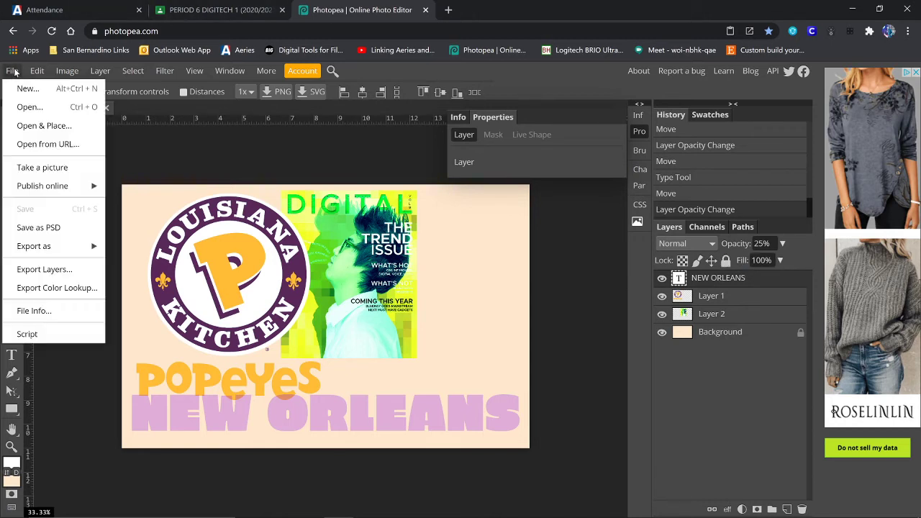
{"action": "left_click", "coordinate": [51, 126]}
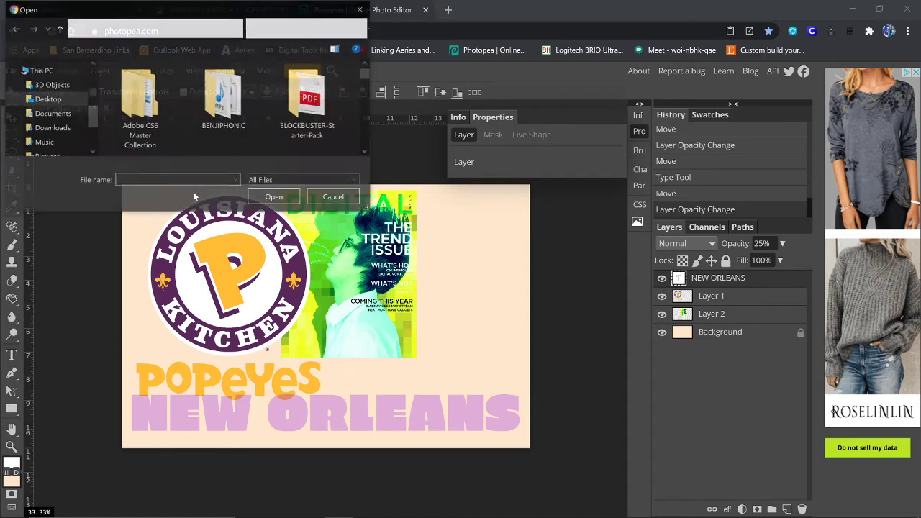
{"action": "scroll", "coordinate": [302, 108], "scroll_direction": "down", "scroll_amount": 5}
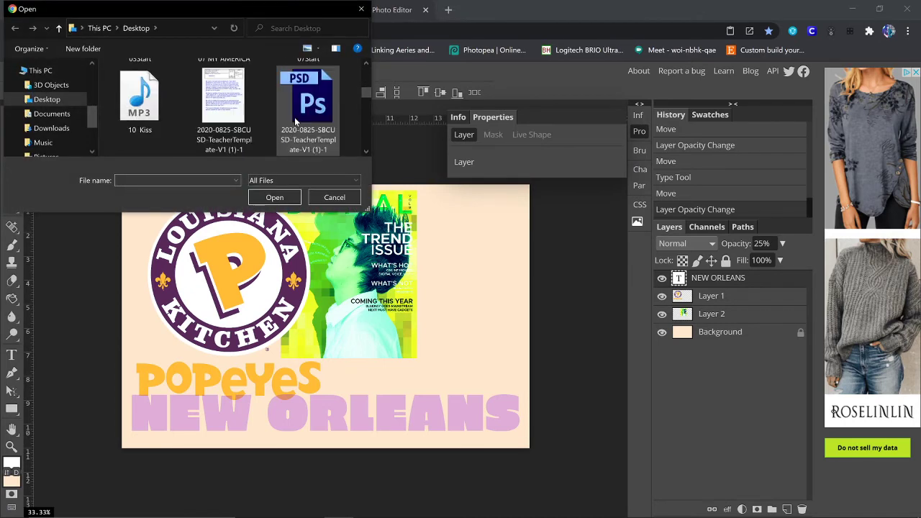
{"action": "scroll", "coordinate": [295, 123], "scroll_direction": "down", "scroll_amount": 6}
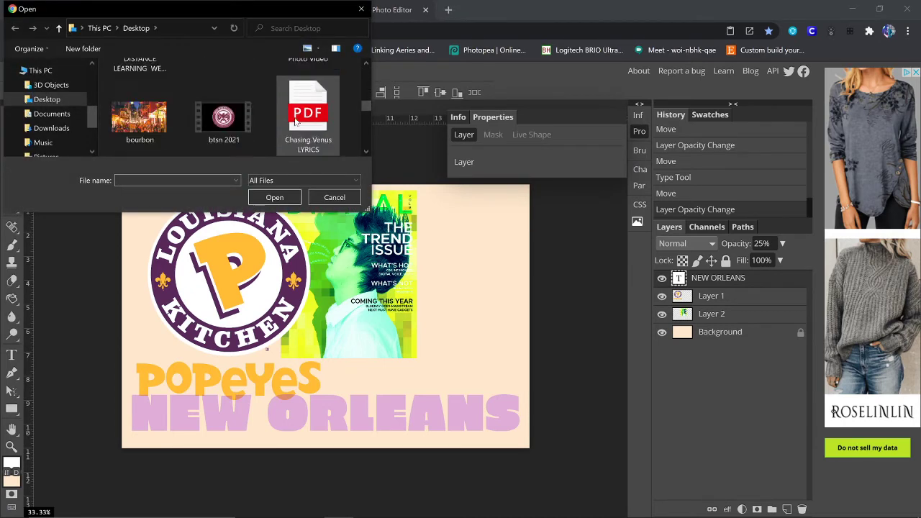
{"action": "scroll", "coordinate": [294, 117], "scroll_direction": "up", "scroll_amount": 3}
{"action": "double_click", "coordinate": [128, 107]}
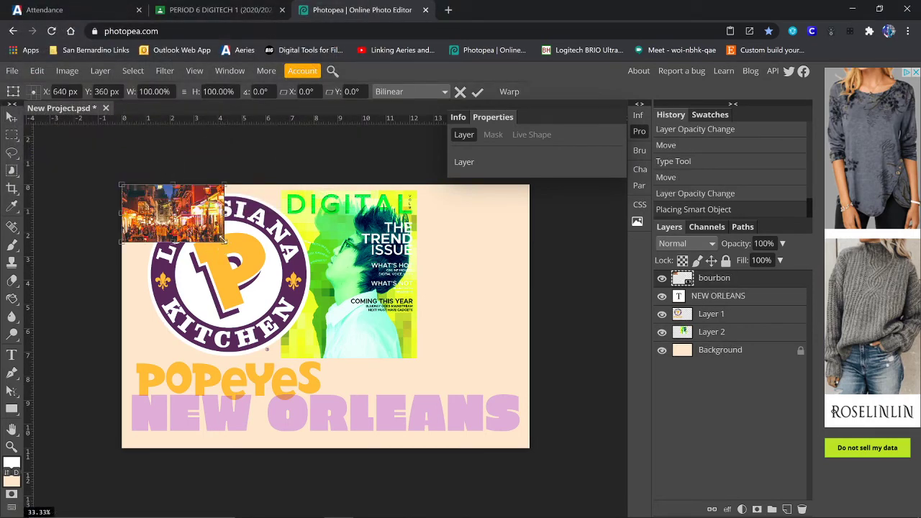
{"action": "left_click_drag", "start_coordinate": [224, 244], "coordinate": [620, 491]}
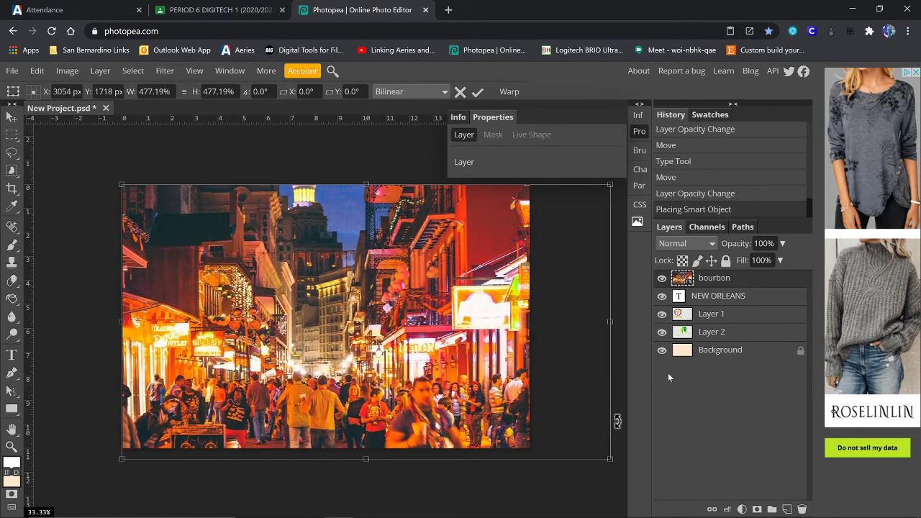
{"action": "left_click_drag", "start_coordinate": [716, 285], "coordinate": [708, 345]}
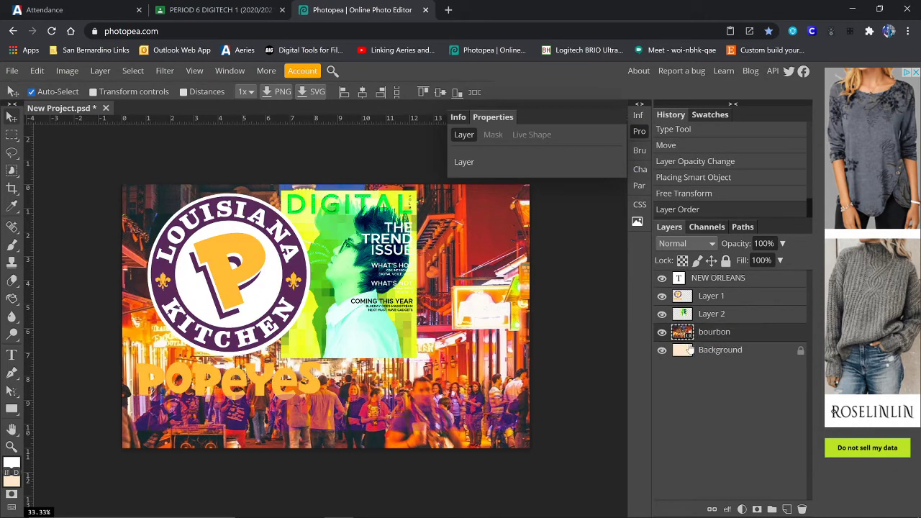
Fade the bourbon photo to 16% opacity and raise NEW ORLEANS to 42%.
{"action": "left_click", "coordinate": [782, 244]}
{"action": "left_click_drag", "start_coordinate": [783, 261], "coordinate": [736, 261]}
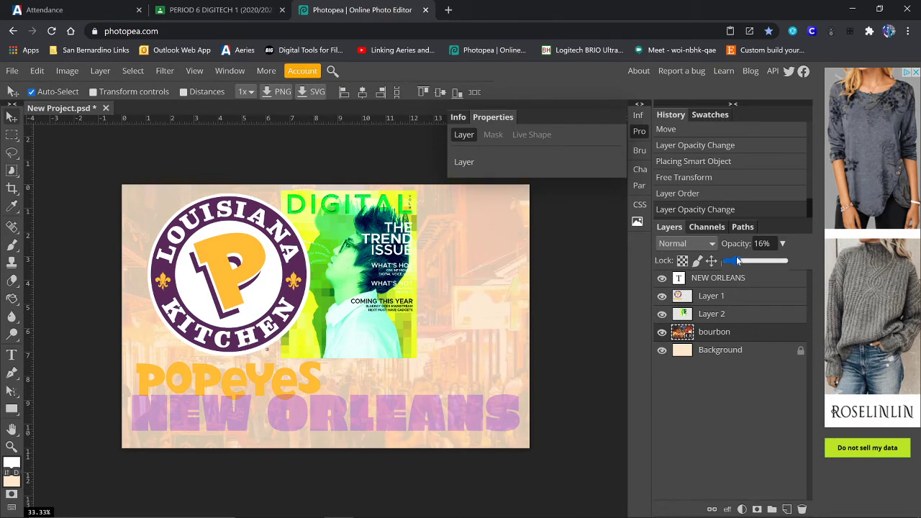
{"action": "left_click", "coordinate": [723, 280]}
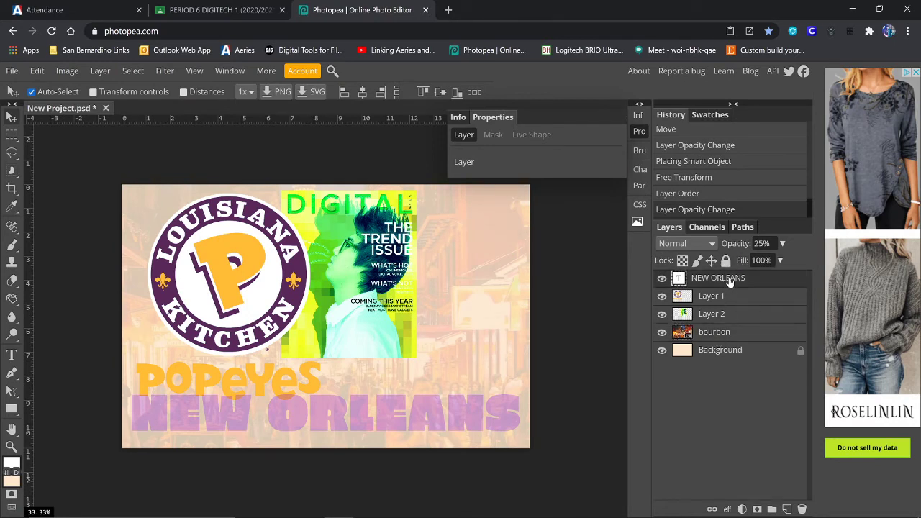
{"action": "left_click", "coordinate": [783, 244]}
{"action": "left_click_drag", "start_coordinate": [748, 263], "coordinate": [752, 263]}
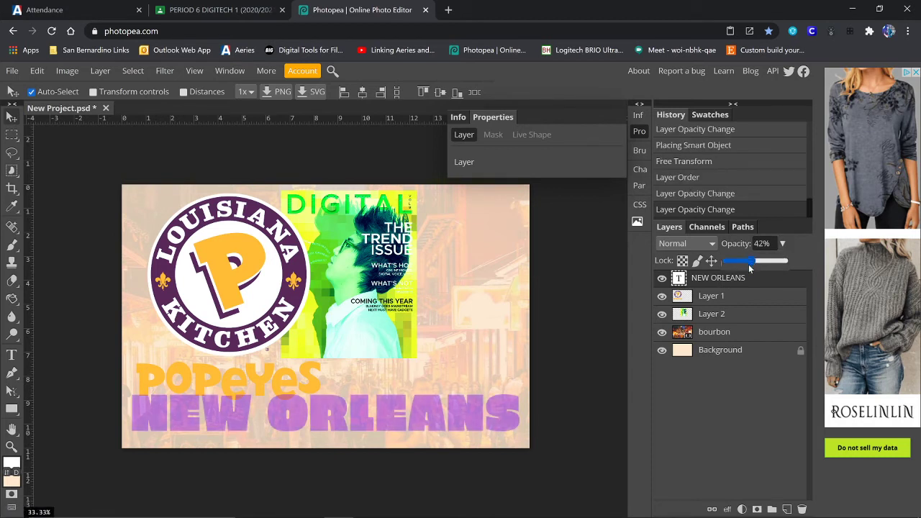
Rotate the Popeyes logo about -21.6° counter-clockwise and shift it up and left.
{"action": "left_click", "coordinate": [733, 297]}
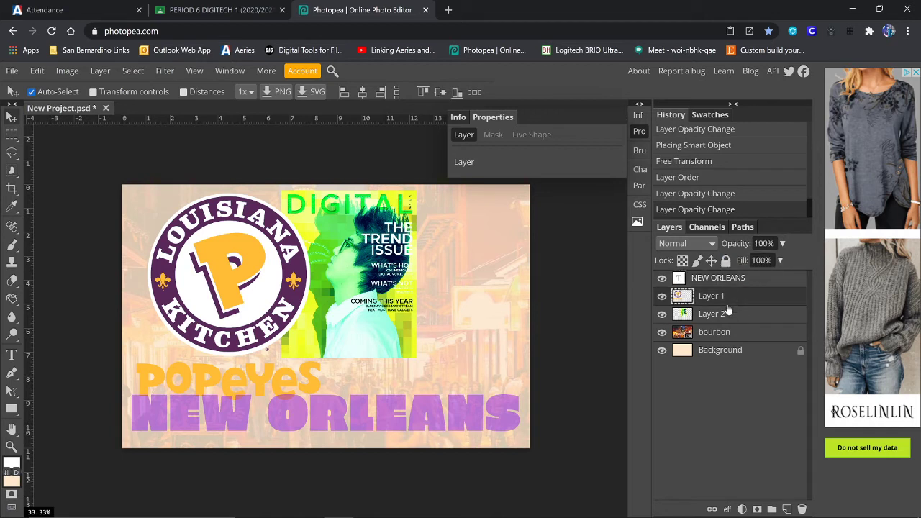
{"action": "left_click", "coordinate": [36, 70]}
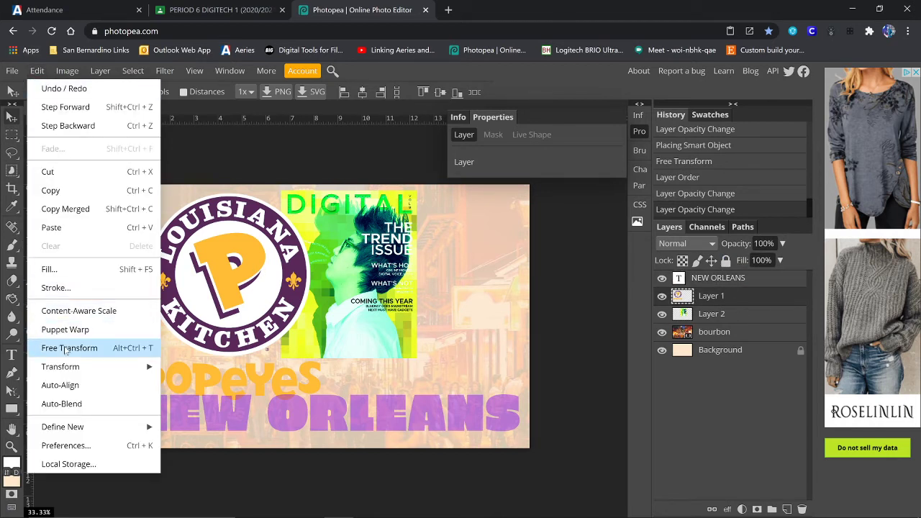
{"action": "mouse_move", "coordinate": [108, 367]}
{"action": "left_click", "coordinate": [189, 352]}
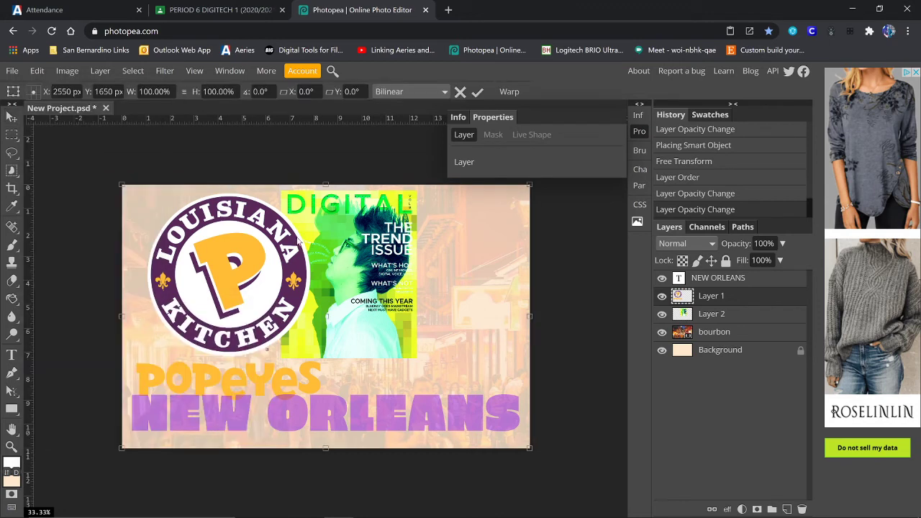
{"action": "left_click_drag", "start_coordinate": [329, 181], "coordinate": [258, 129]}
{"action": "left_click_drag", "start_coordinate": [257, 319], "coordinate": [231, 271]}
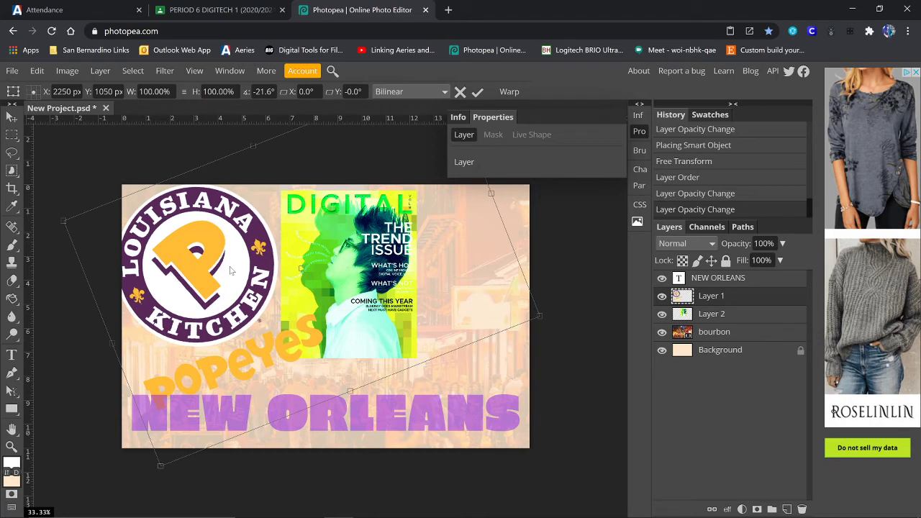
{"action": "key", "text": "Return"}
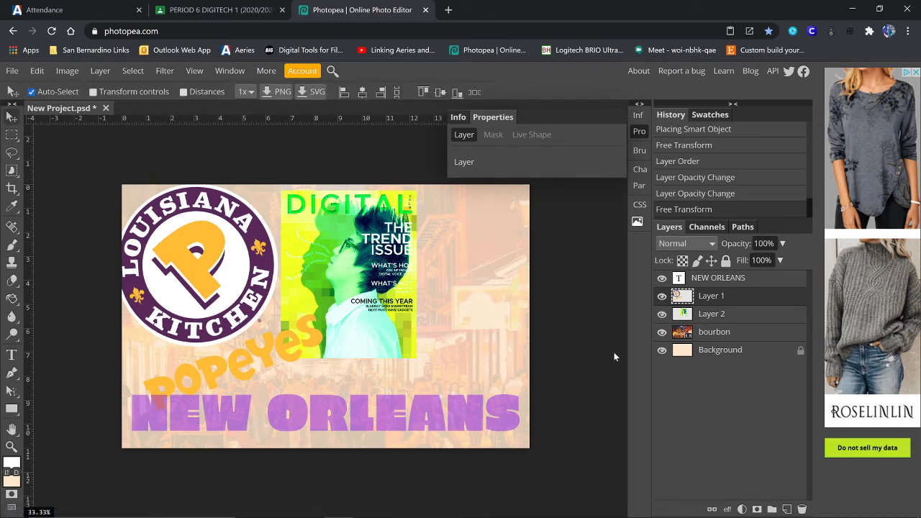
Rotate the DIGITAL magazine cover about 15.7° clockwise and shift it up and left.
{"action": "left_click", "coordinate": [721, 315]}
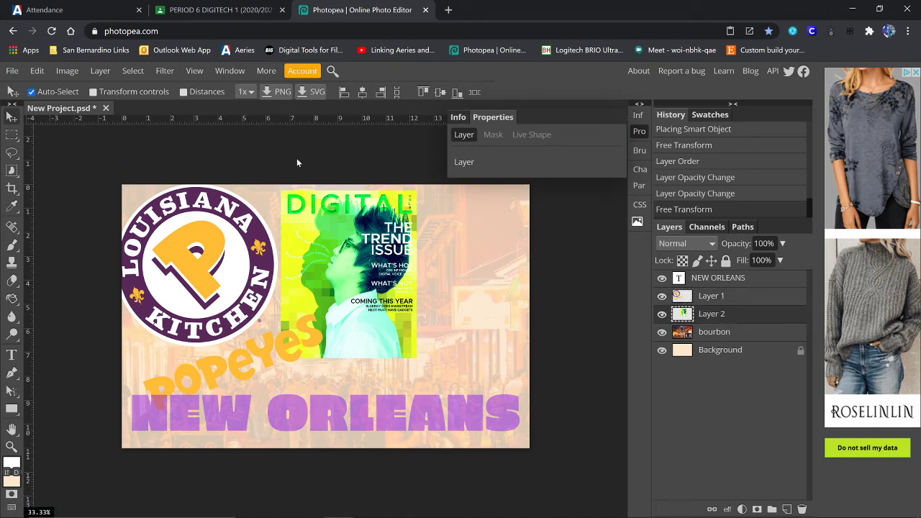
{"action": "left_click", "coordinate": [93, 92]}
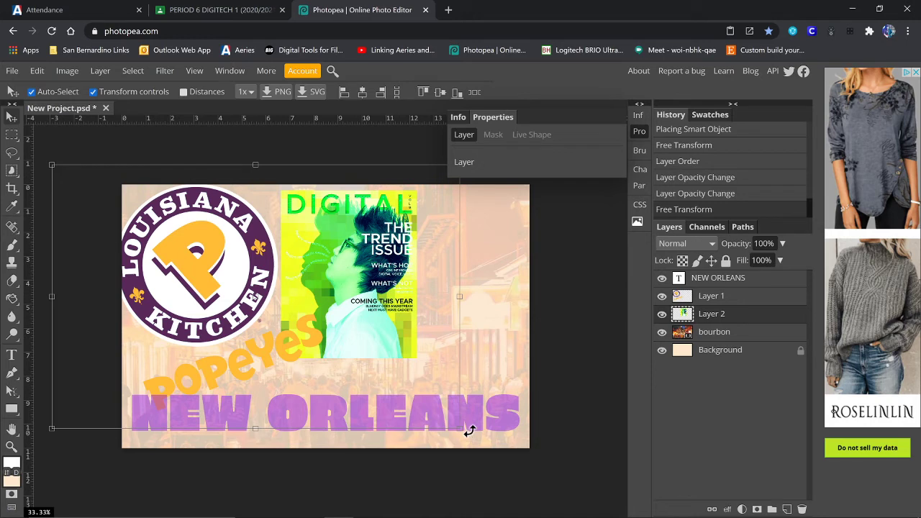
{"action": "left_click_drag", "start_coordinate": [470, 430], "coordinate": [415, 477]}
{"action": "left_click_drag", "start_coordinate": [373, 344], "coordinate": [351, 331]}
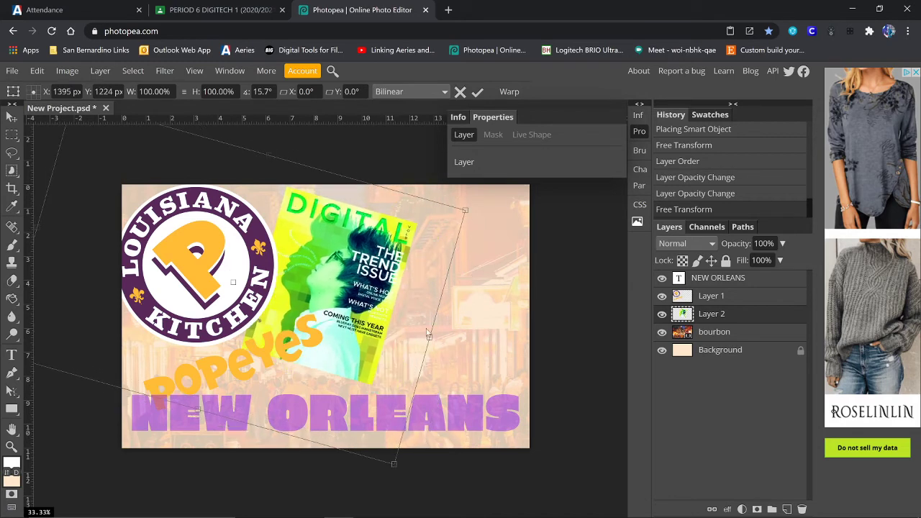
{"action": "key", "text": "Return"}
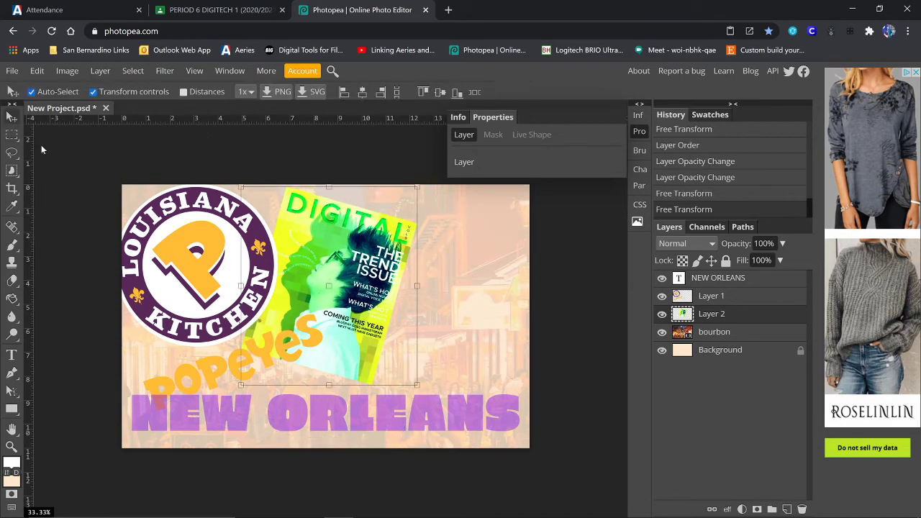
{"action": "left_click", "coordinate": [92, 91]}
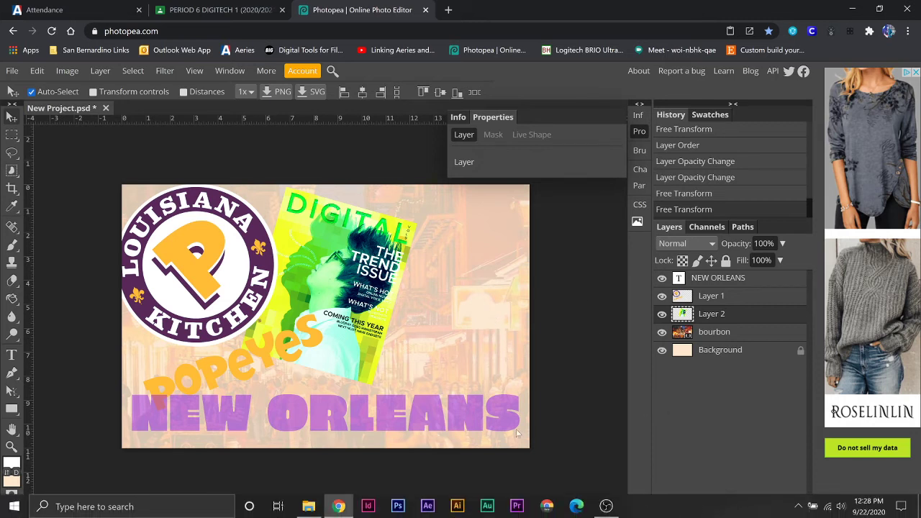
Add a Bevel and Emboss to NEW ORLEANS with 51 px size and Chisel Hard technique.
{"action": "left_click", "coordinate": [732, 284]}
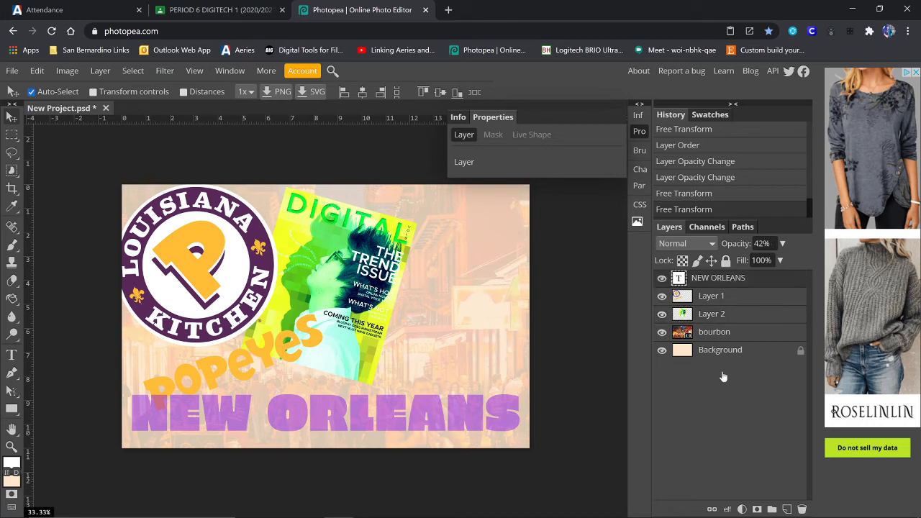
{"action": "left_click", "coordinate": [726, 510]}
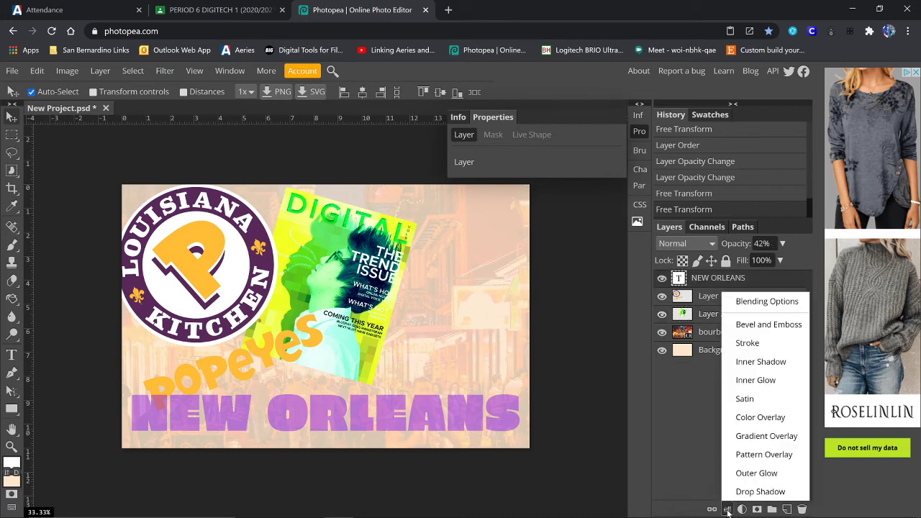
{"action": "left_click", "coordinate": [769, 325]}
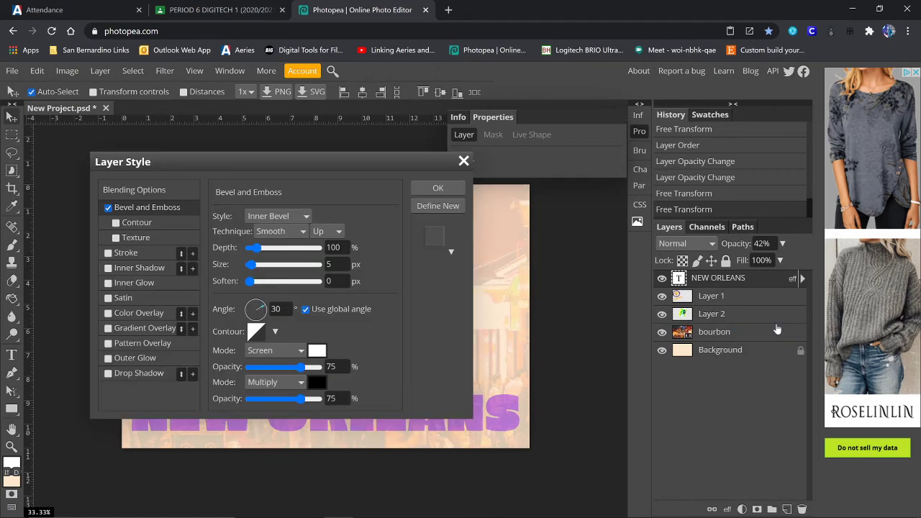
{"action": "left_click_drag", "start_coordinate": [336, 164], "coordinate": [712, 178]}
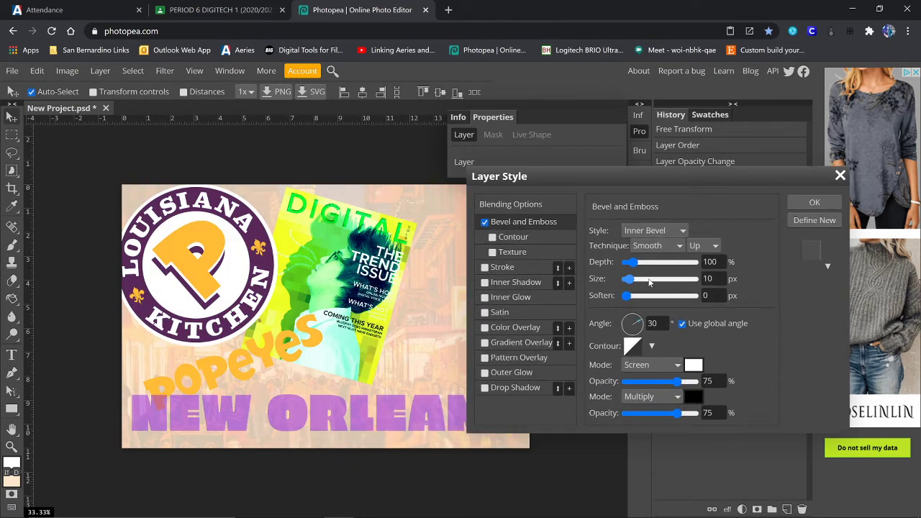
{"action": "left_click", "coordinate": [651, 279]}
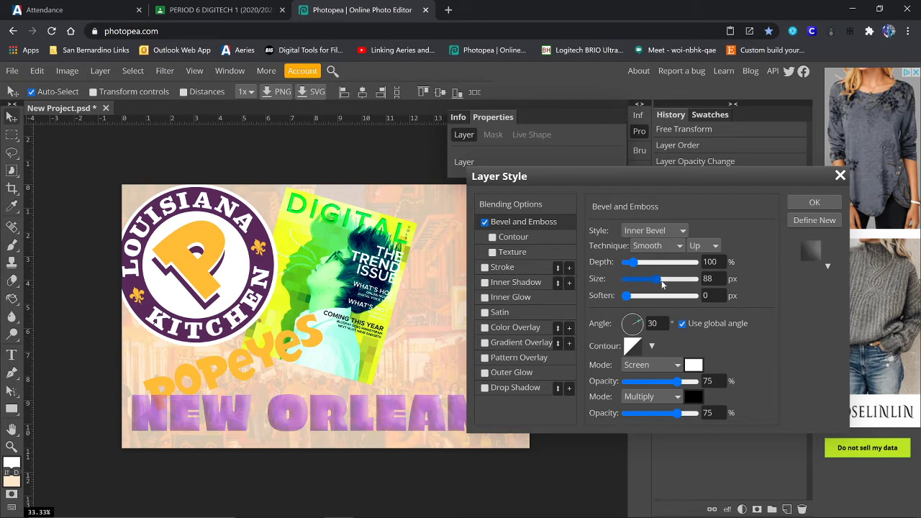
{"action": "left_click", "coordinate": [646, 279]}
{"action": "left_click", "coordinate": [655, 246]}
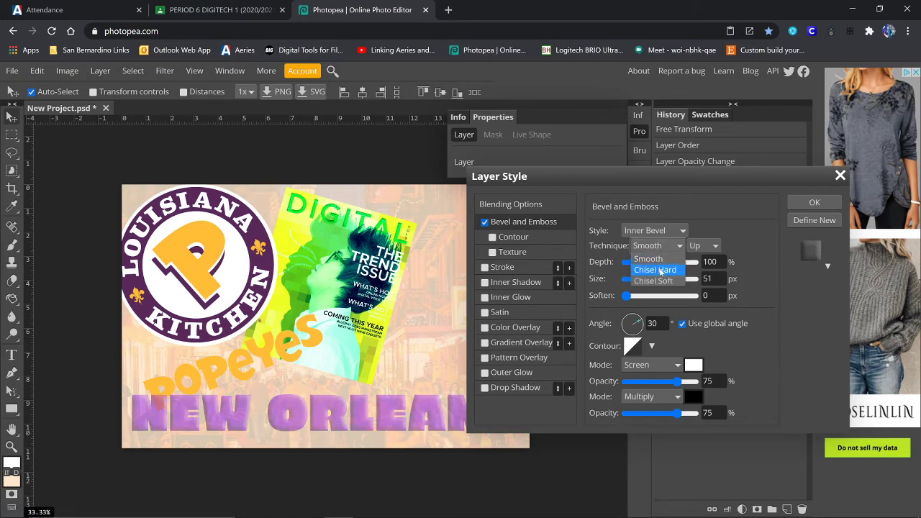
{"action": "left_click", "coordinate": [655, 270]}
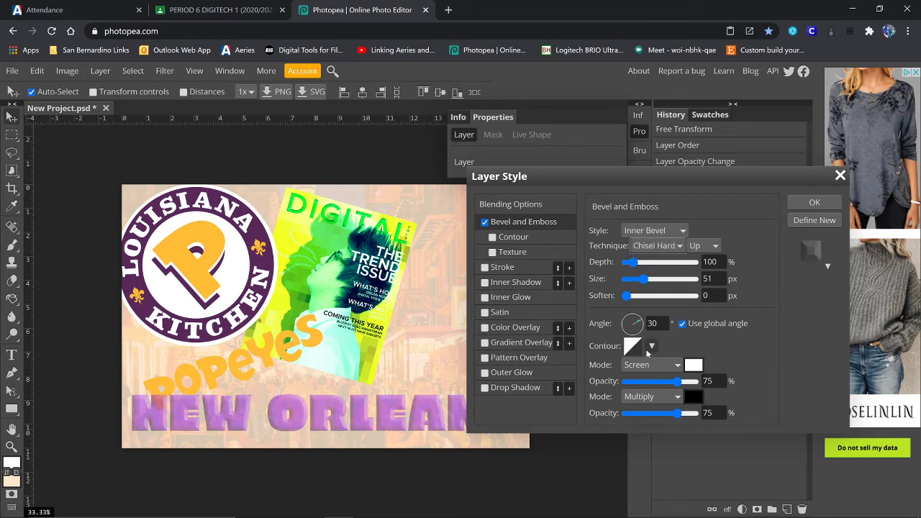
{"action": "mouse_move", "coordinate": [885, 508]}
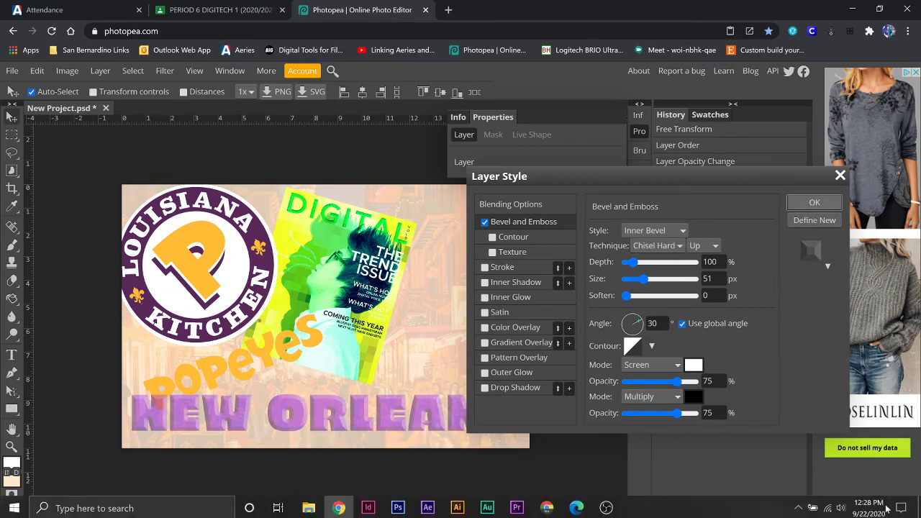
{"action": "key", "text": "Return"}
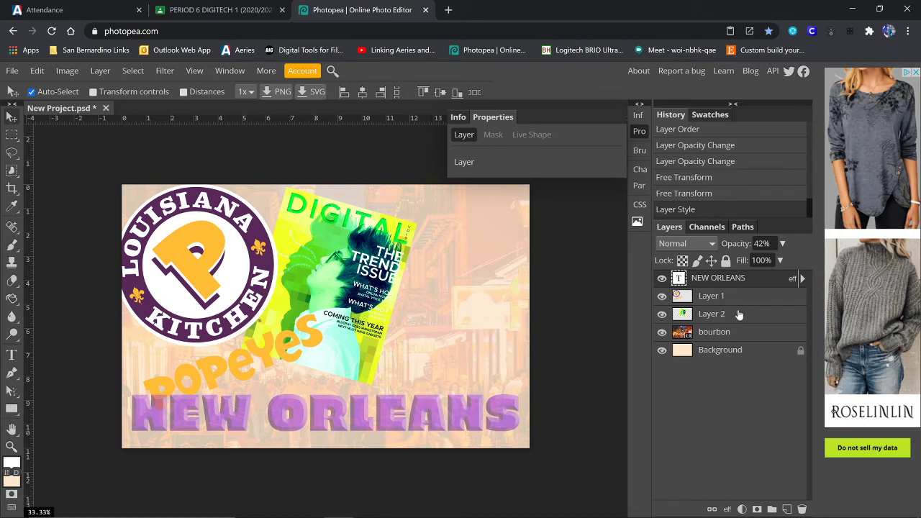
Hide the bevel effect and lower the NEW ORLEANS layer opacity to 33%.
{"action": "left_click", "coordinate": [803, 279]}
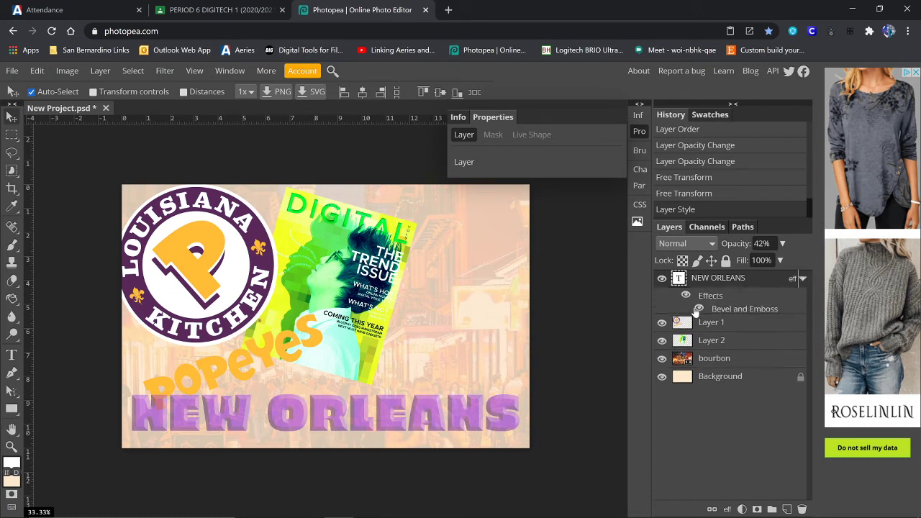
{"action": "left_click", "coordinate": [685, 296]}
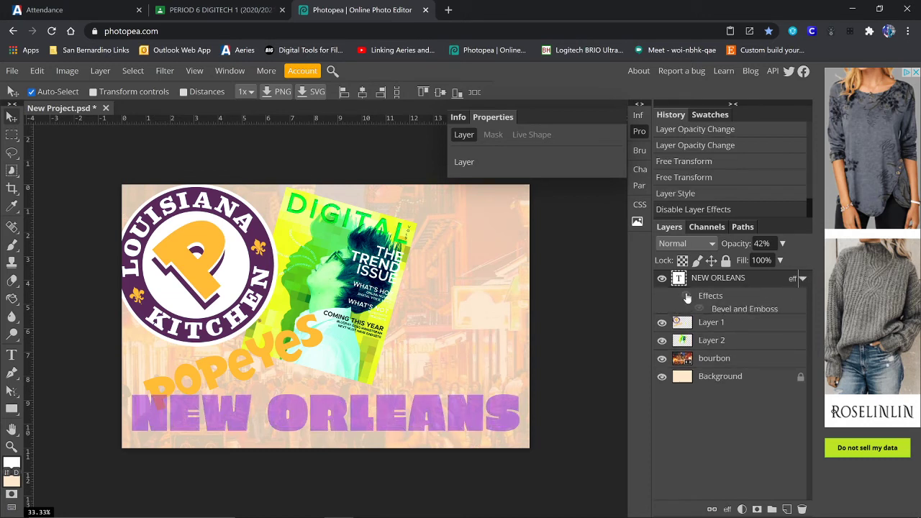
{"action": "left_click", "coordinate": [783, 244]}
{"action": "left_click_drag", "start_coordinate": [753, 265], "coordinate": [748, 267]}
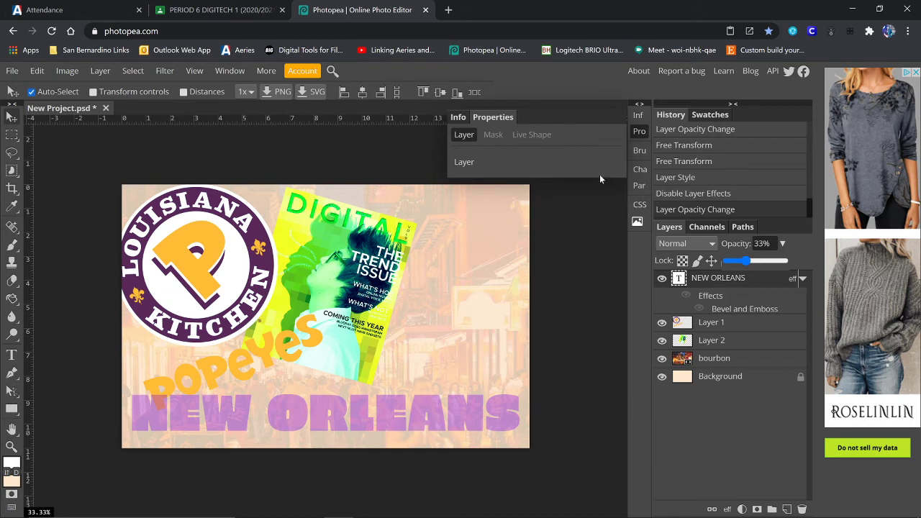
In the Character panel, try a tighter tracking on NEW ORLEANS, then reset it to 0.
{"action": "left_click", "coordinate": [640, 170]}
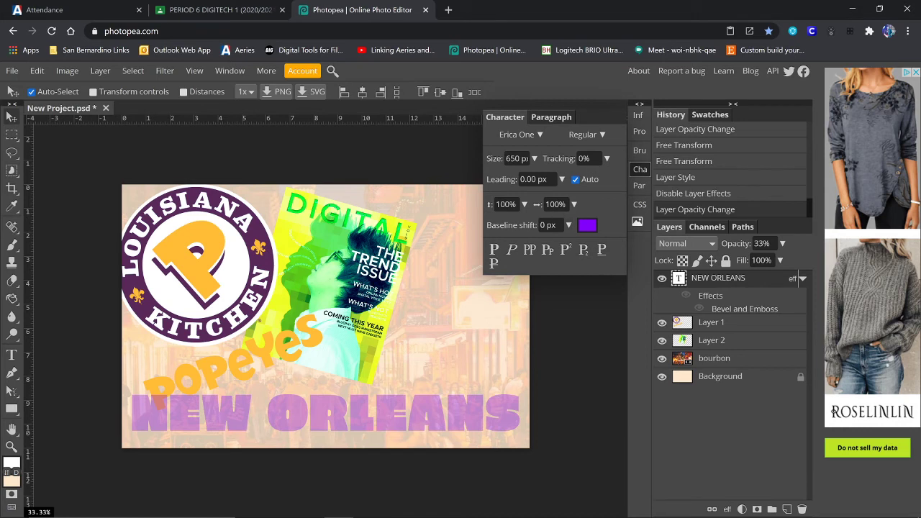
{"action": "left_click", "coordinate": [551, 117]}
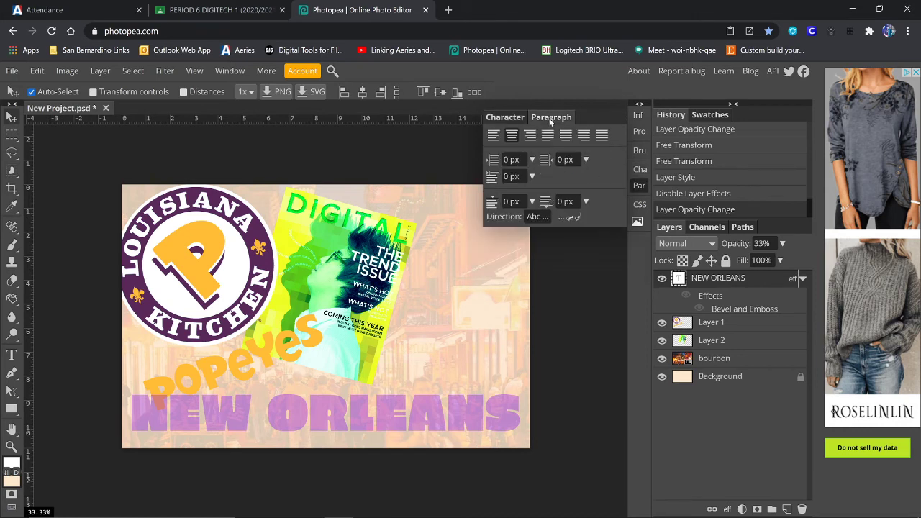
{"action": "left_click", "coordinate": [517, 118]}
{"action": "left_click", "coordinate": [607, 158]}
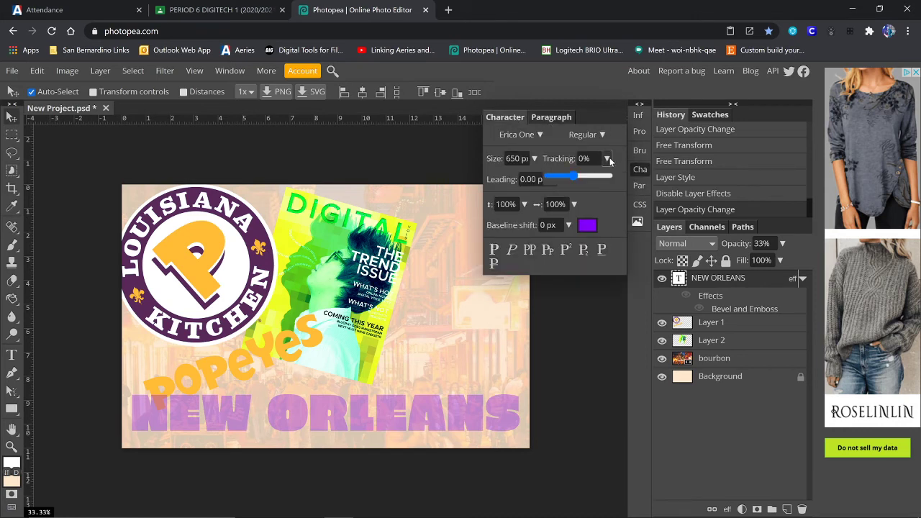
{"action": "left_click", "coordinate": [574, 176]}
{"action": "left_click_drag", "start_coordinate": [583, 181], "coordinate": [571, 184]}
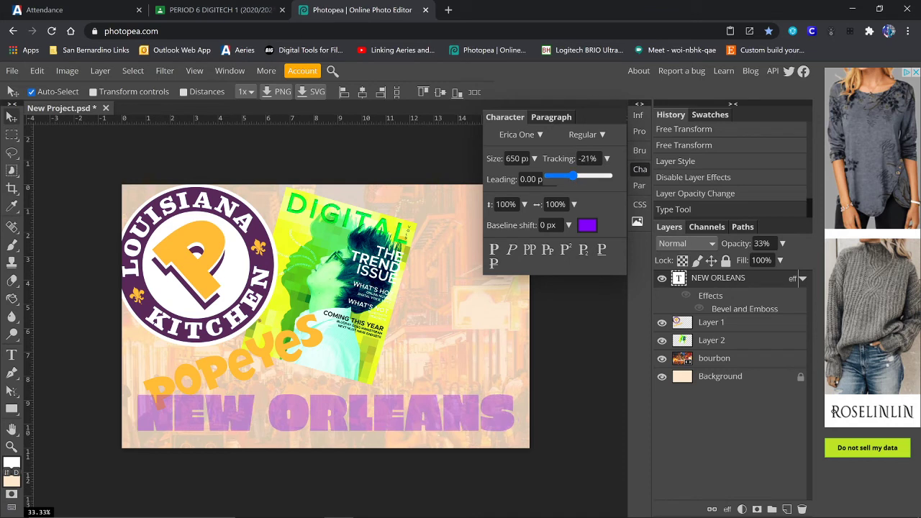
{"action": "type", "text": "0"}
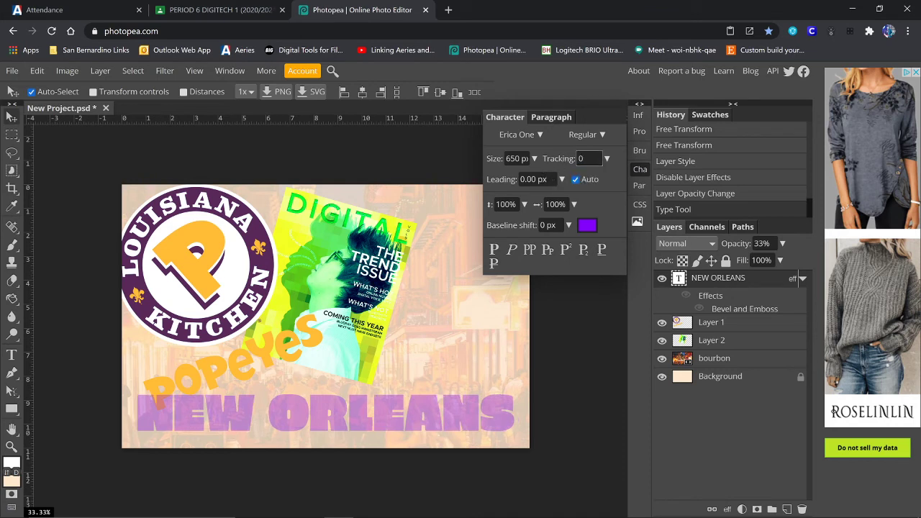
{"action": "key", "text": "Return"}
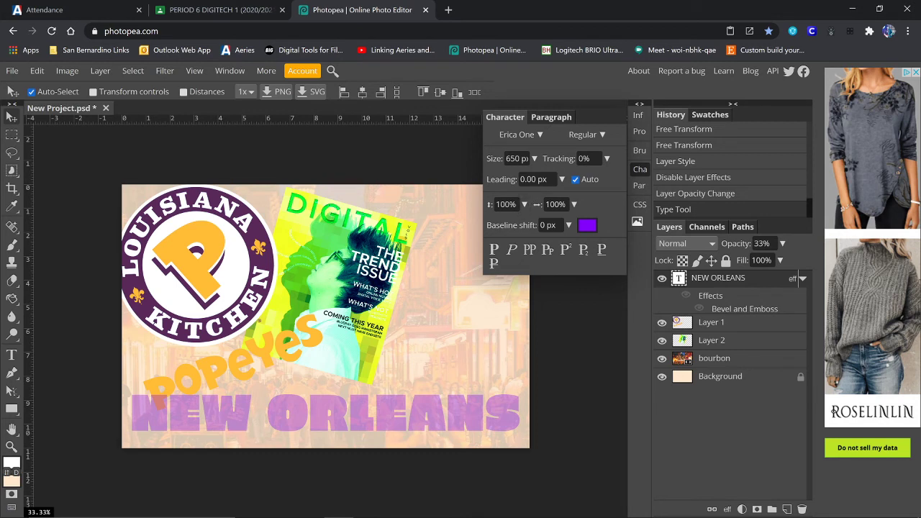
Set the text's vertical scale to 162% and nudge NEW ORLEANS slightly lower.
{"action": "left_click", "coordinate": [524, 204]}
{"action": "left_click_drag", "start_coordinate": [514, 223], "coordinate": [512, 224]}
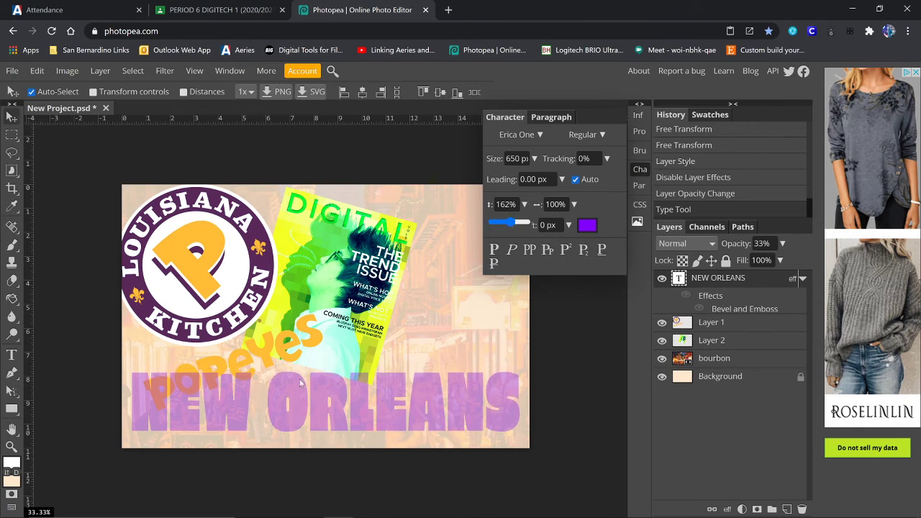
{"action": "left_click", "coordinate": [640, 169]}
{"action": "left_click_drag", "start_coordinate": [448, 403], "coordinate": [450, 405]}
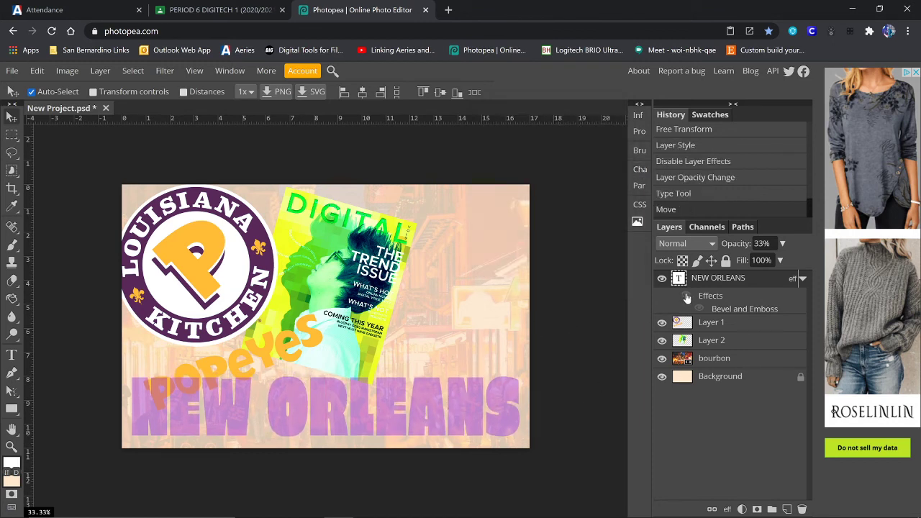
Switch the NEW ORLEANS Bevel and Emboss effect back on via its Effects eye.
{"action": "left_click", "coordinate": [687, 298]}
{"action": "left_click", "coordinate": [688, 300]}
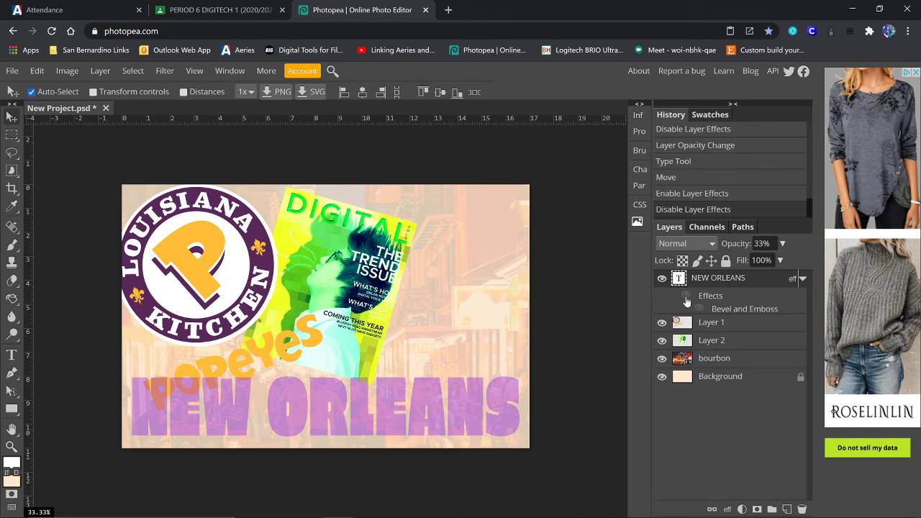
{"action": "left_click", "coordinate": [687, 298]}
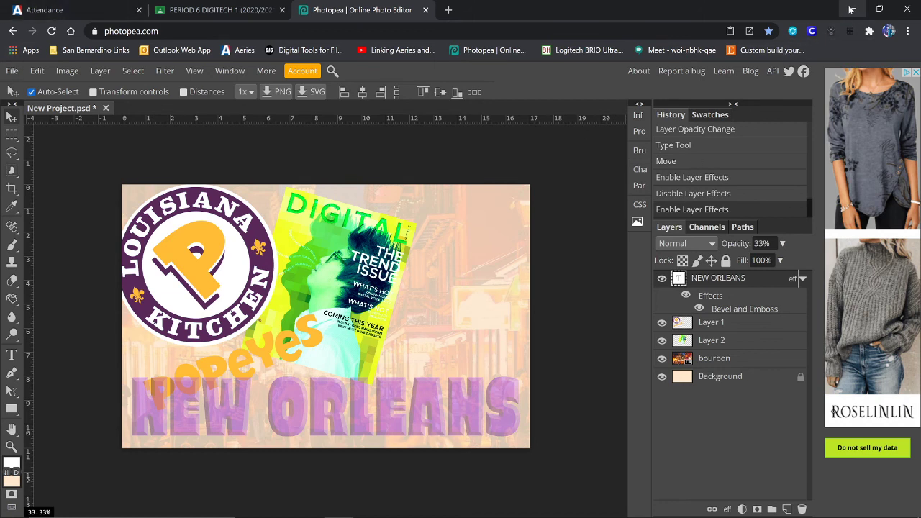
Save the collage as New Project (2).psd and export it as New Project (2).jpg.
{"action": "left_click", "coordinate": [14, 72]}
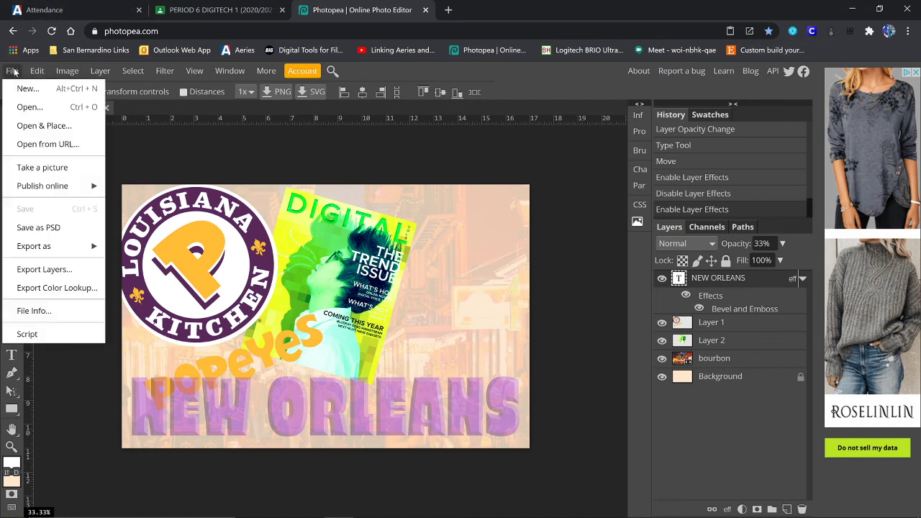
{"action": "left_click", "coordinate": [35, 228]}
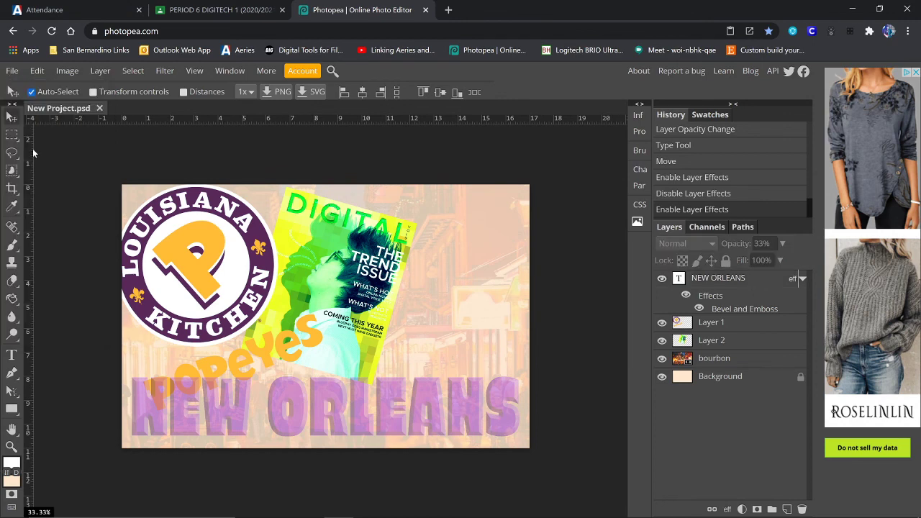
{"action": "left_click", "coordinate": [12, 74]}
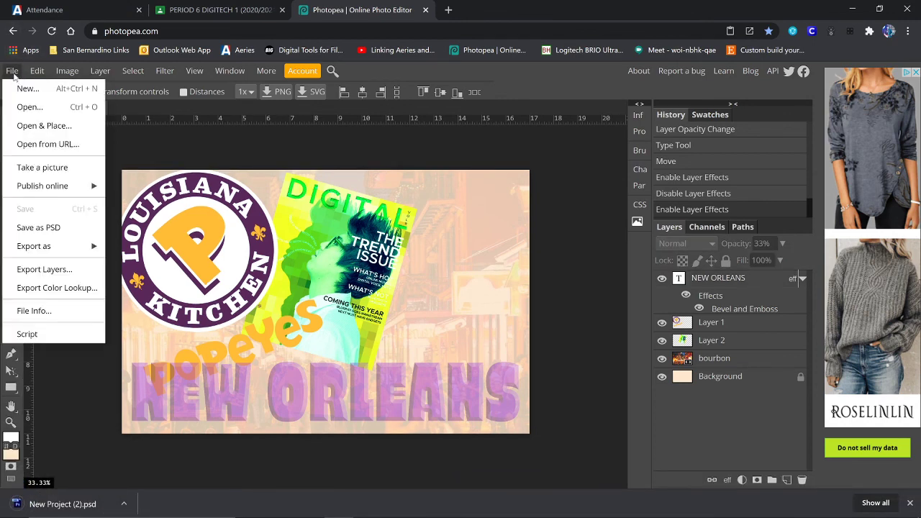
{"action": "mouse_move", "coordinate": [40, 246]}
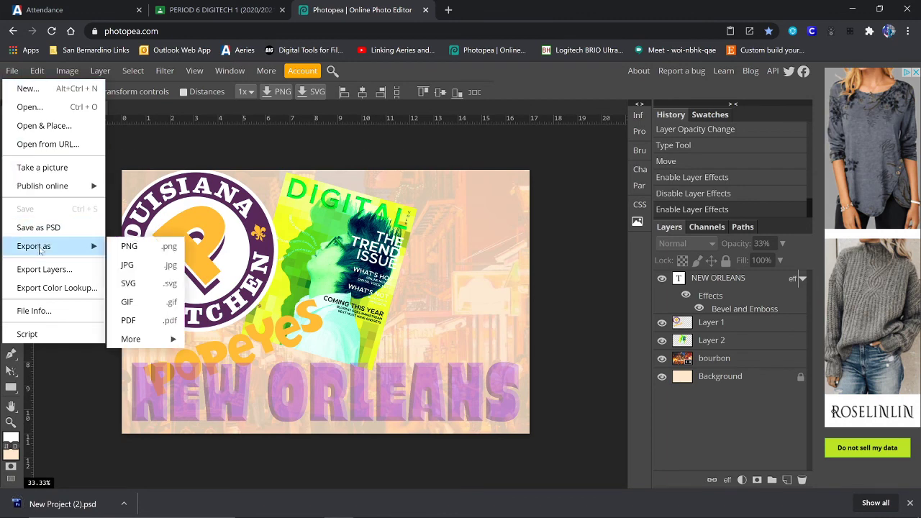
{"action": "left_click", "coordinate": [145, 266]}
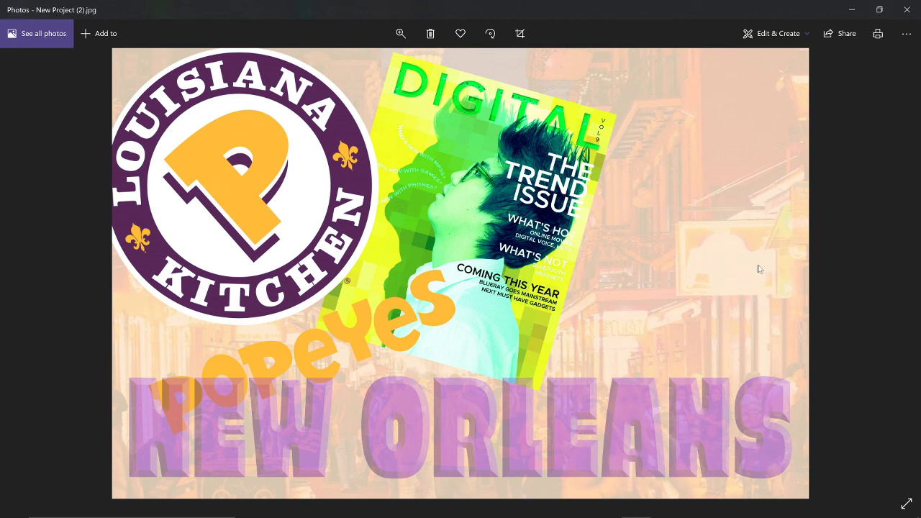
{"action": "left_click", "coordinate": [906, 12]}
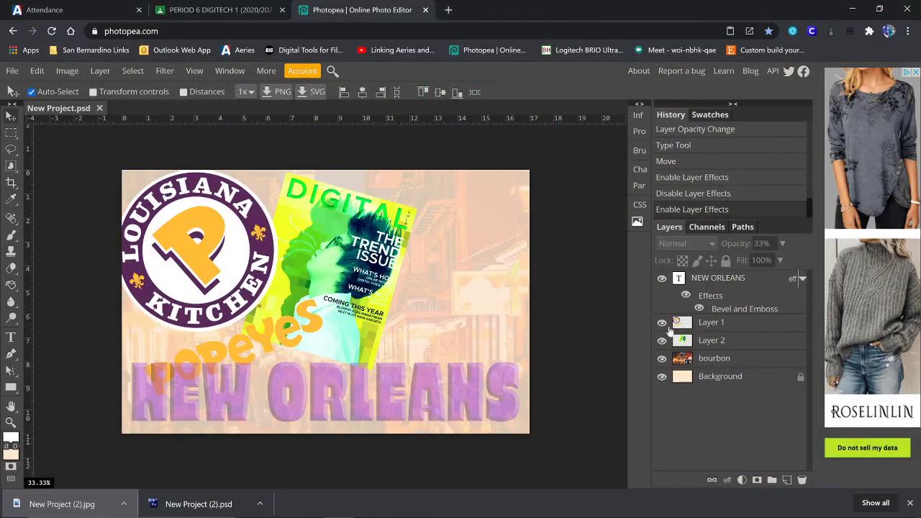